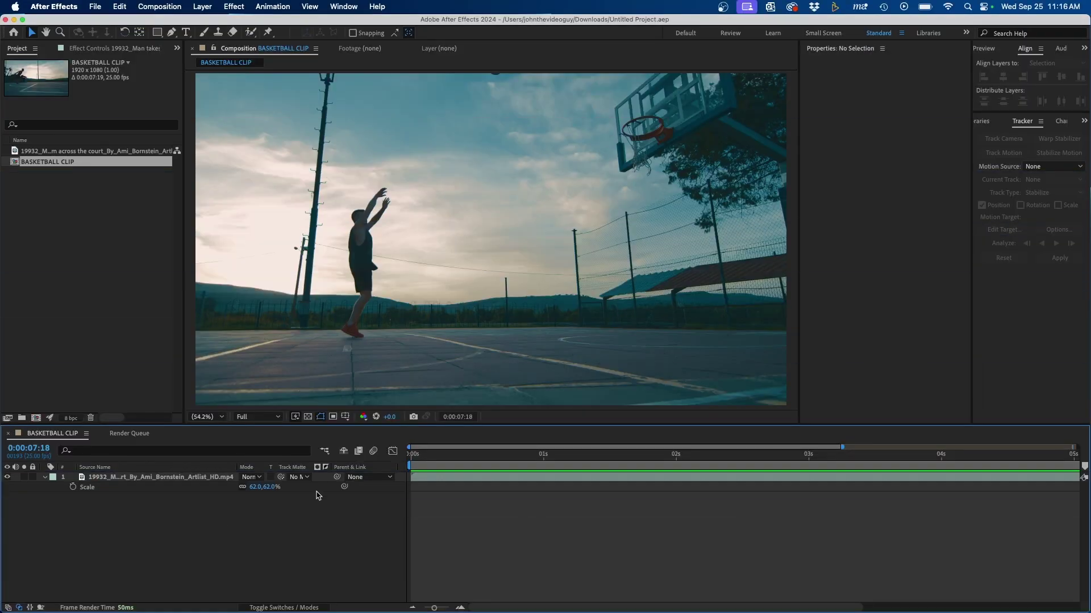
On the footage layer, go to 0:00:05:14 with the ball overhead and add a layer marker
{"action": "left_click", "coordinate": [175, 480]}
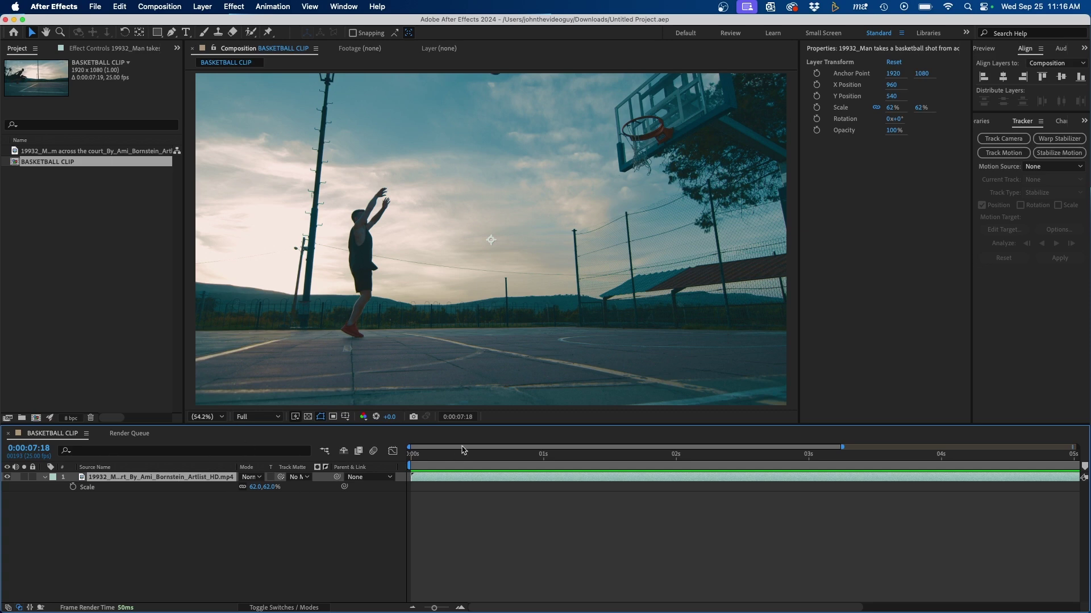
{"action": "left_click", "coordinate": [576, 454]}
{"action": "left_click_drag", "start_coordinate": [576, 454], "coordinate": [994, 437]}
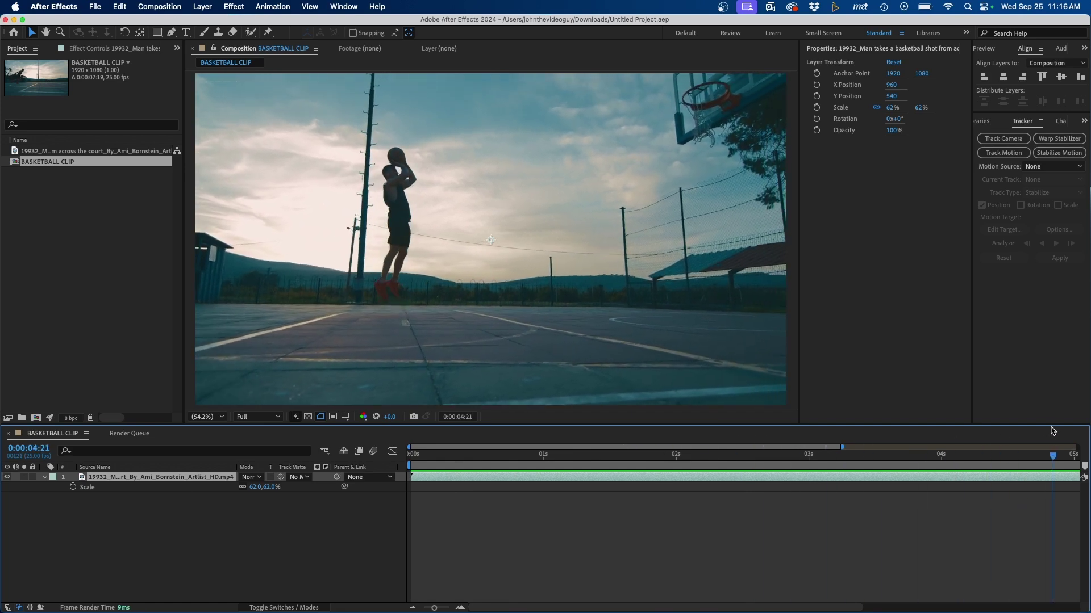
{"action": "mouse_move", "coordinate": [994, 437]}
{"action": "left_mouse_down"}
{"action": "mouse_move", "coordinate": [1072, 430]}
{"action": "mouse_move", "coordinate": [784, 473]}
{"action": "left_mouse_up"}
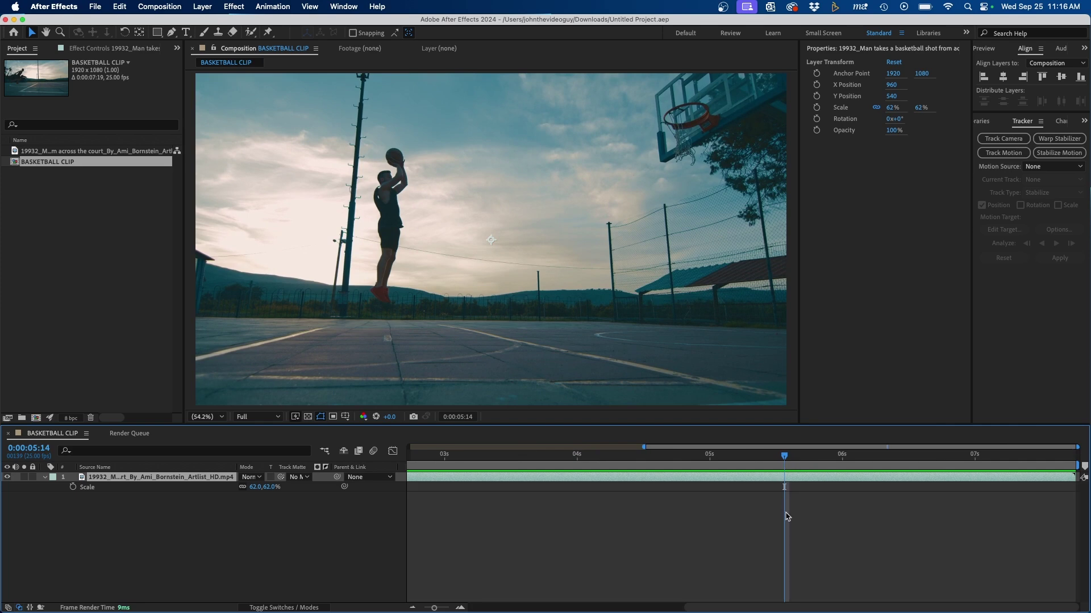
{"action": "left_click", "coordinate": [786, 517]}
{"action": "left_click", "coordinate": [802, 481]}
{"action": "key", "text": "KP_Multiply"}
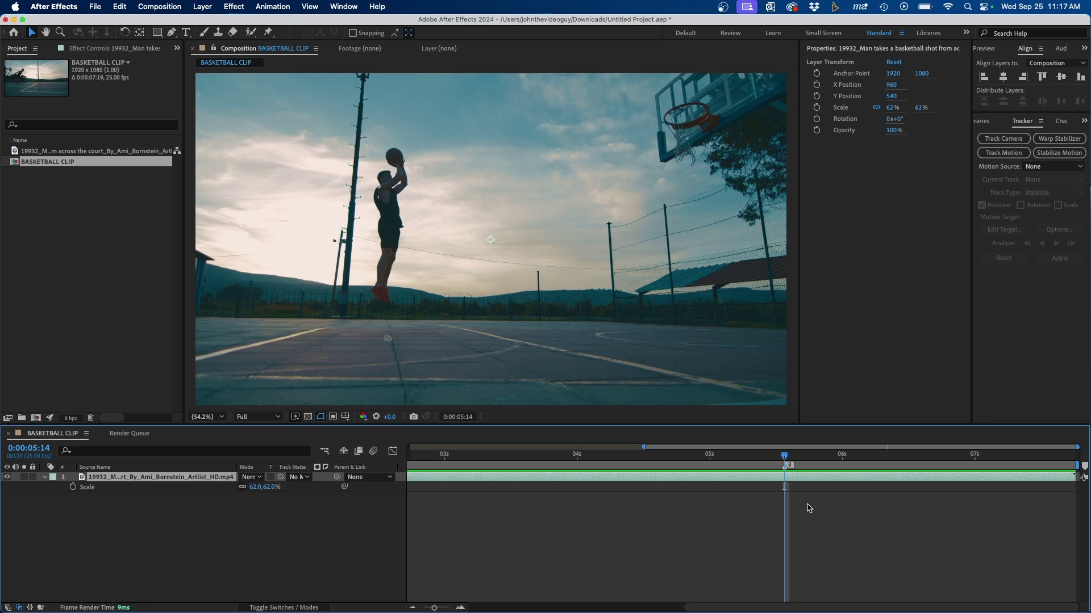
Duplicate the selected basketball footage layer with Cmd+D
{"action": "left_click", "coordinate": [808, 508]}
{"action": "left_click", "coordinate": [782, 480]}
{"action": "key", "text": "super+d"}
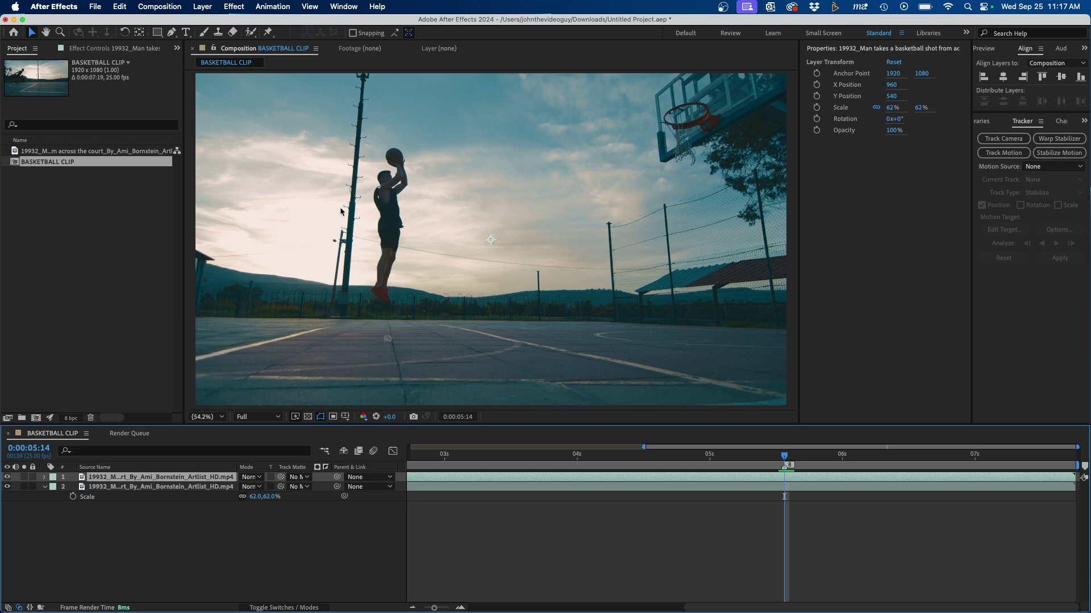
Zoom the viewer in on the player and ball, ready for the Pen tool
{"action": "left_click", "coordinate": [172, 33]}
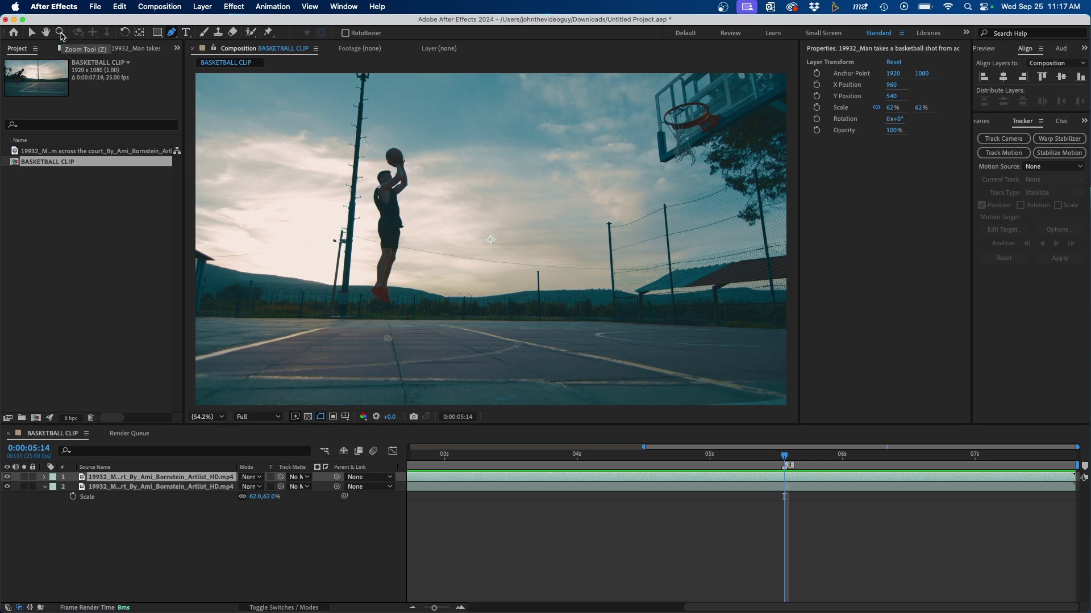
{"action": "left_click", "coordinate": [60, 34]}
{"action": "mouse_move", "coordinate": [363, 154]}
{"action": "left_mouse_down"}
{"action": "mouse_move", "coordinate": [397, 157]}
{"action": "mouse_move", "coordinate": [437, 203]}
{"action": "left_mouse_up"}
{"action": "left_click", "coordinate": [171, 32]}
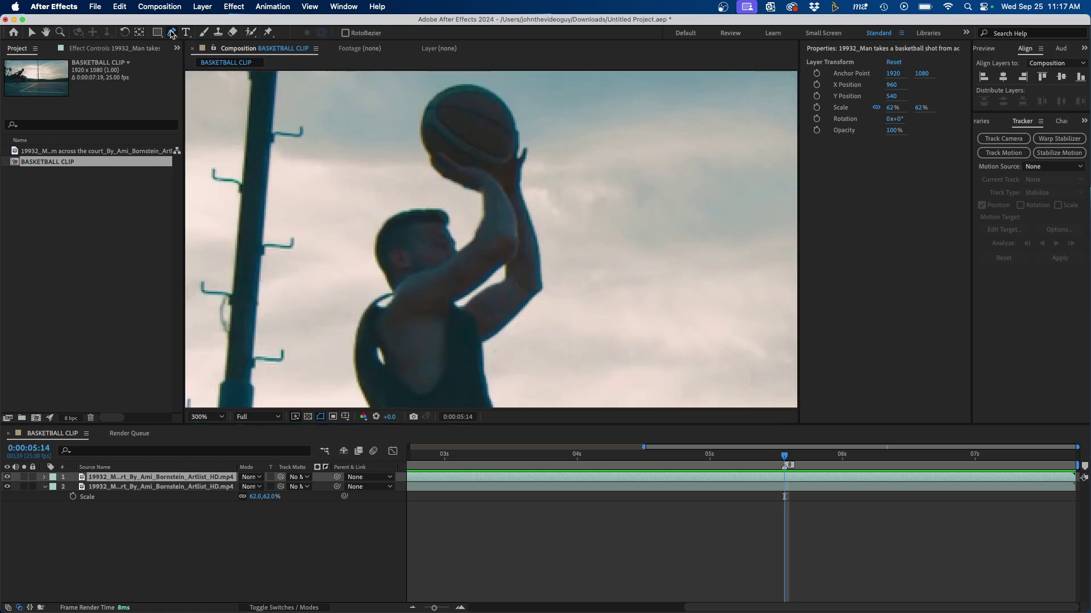
Place mask points from below the arm up to the hand and ball top
{"action": "left_click", "coordinate": [485, 341]}
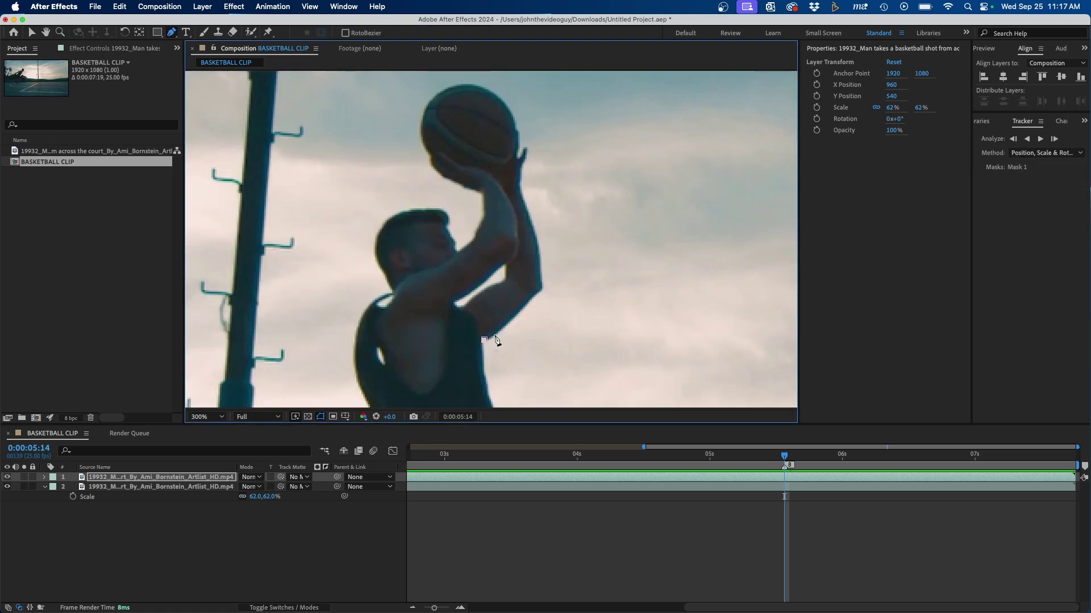
{"action": "left_click", "coordinate": [508, 319]}
{"action": "left_click", "coordinate": [540, 290]}
{"action": "left_click", "coordinate": [540, 250]}
{"action": "left_click", "coordinate": [528, 212]}
{"action": "left_click", "coordinate": [519, 157]}
{"action": "left_click", "coordinate": [517, 130]}
{"action": "left_click", "coordinate": [509, 107]}
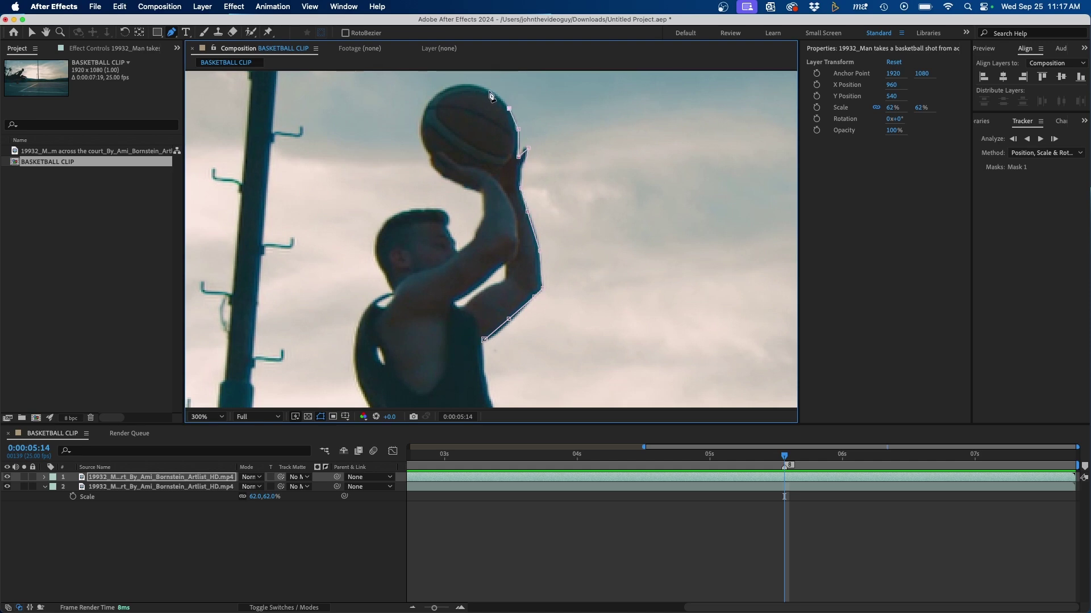
{"action": "left_click", "coordinate": [490, 90]}
Continue the mask down the ball's left edge and over the player's head
{"action": "left_click", "coordinate": [462, 85]}
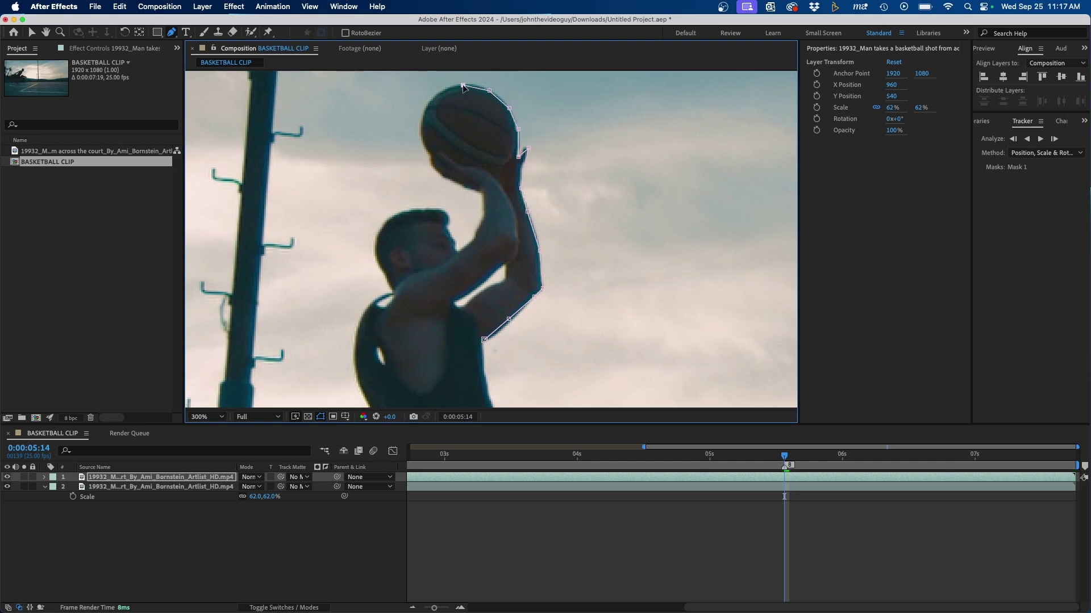
{"action": "left_click", "coordinate": [433, 97]}
{"action": "left_click", "coordinate": [419, 117]}
{"action": "left_click", "coordinate": [429, 160]}
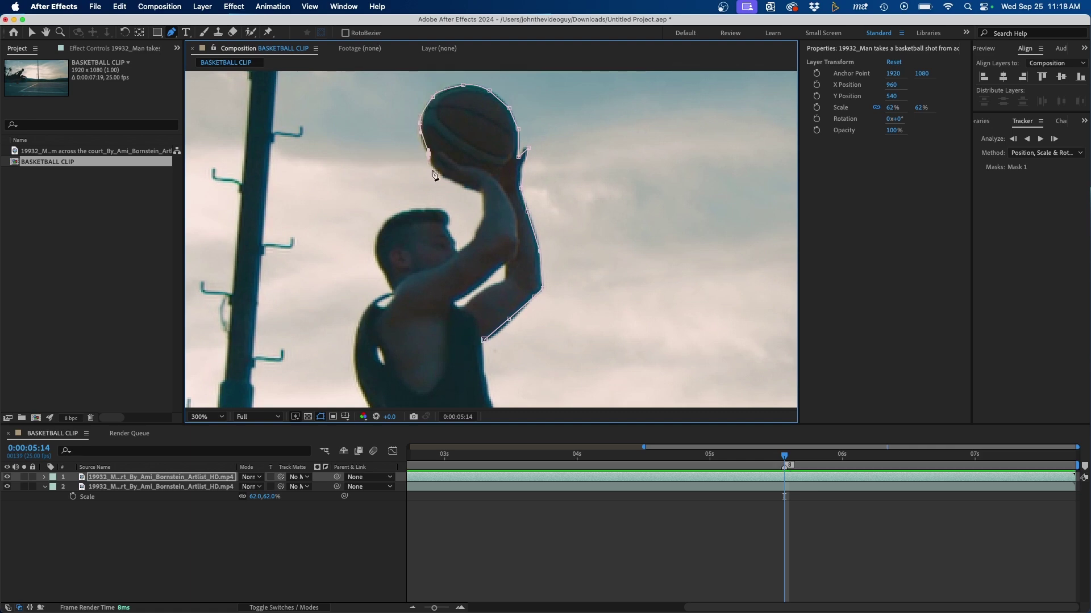
{"action": "left_click", "coordinate": [437, 172]}
{"action": "left_click", "coordinate": [459, 182]}
{"action": "left_click", "coordinate": [481, 191]}
{"action": "left_click", "coordinate": [396, 214]}
Pan to the player's body and delete the stray mask vertex along the raised arm
{"action": "key", "text": "space"}
{"action": "left_click_drag", "start_coordinate": [434, 312], "coordinate": [414, 176]}
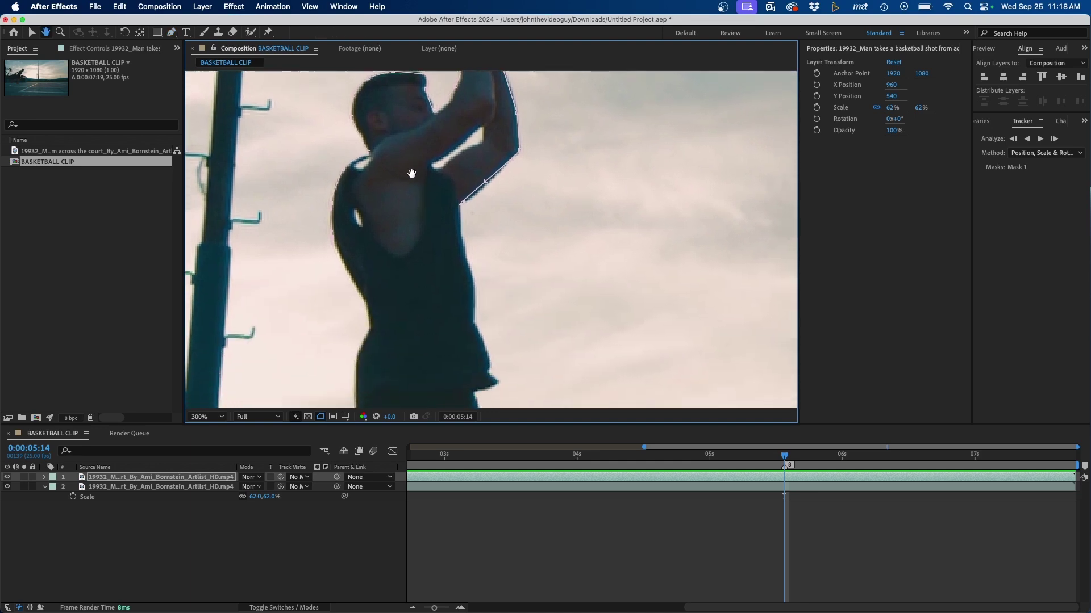
{"action": "left_click_drag", "start_coordinate": [437, 267], "coordinate": [483, 220]}
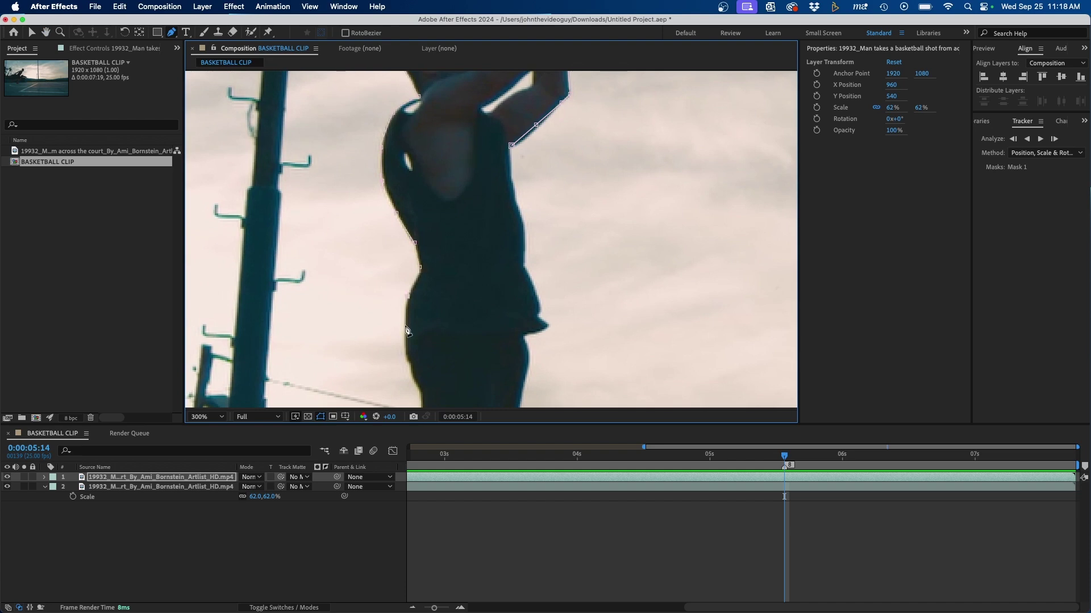
{"action": "scroll", "coordinate": [410, 255], "scroll_direction": "down", "scroll_amount": 5}
{"action": "scroll", "coordinate": [410, 179], "scroll_direction": "down", "scroll_amount": 5}
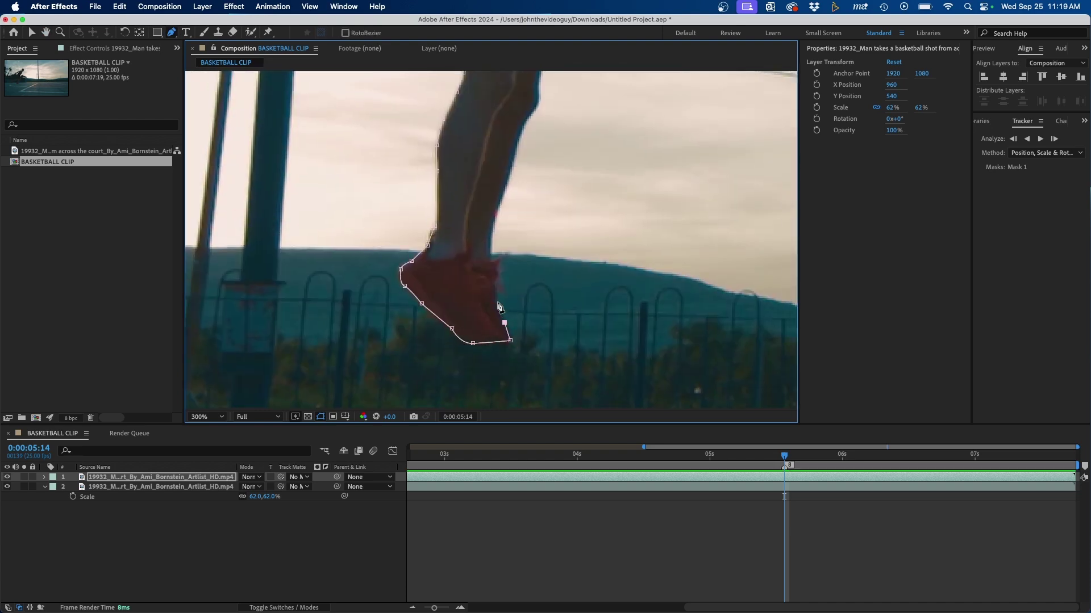
{"action": "scroll", "coordinate": [512, 174], "scroll_direction": "up", "scroll_amount": 5}
{"action": "scroll", "coordinate": [477, 190], "scroll_direction": "up", "scroll_amount": 5}
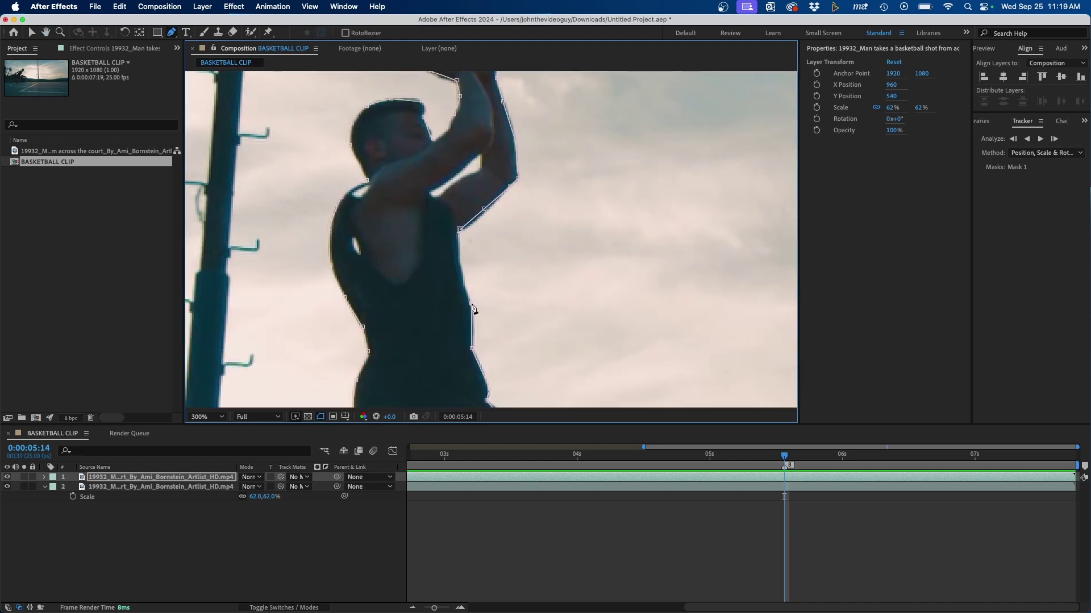
{"action": "left_click", "coordinate": [460, 232]}
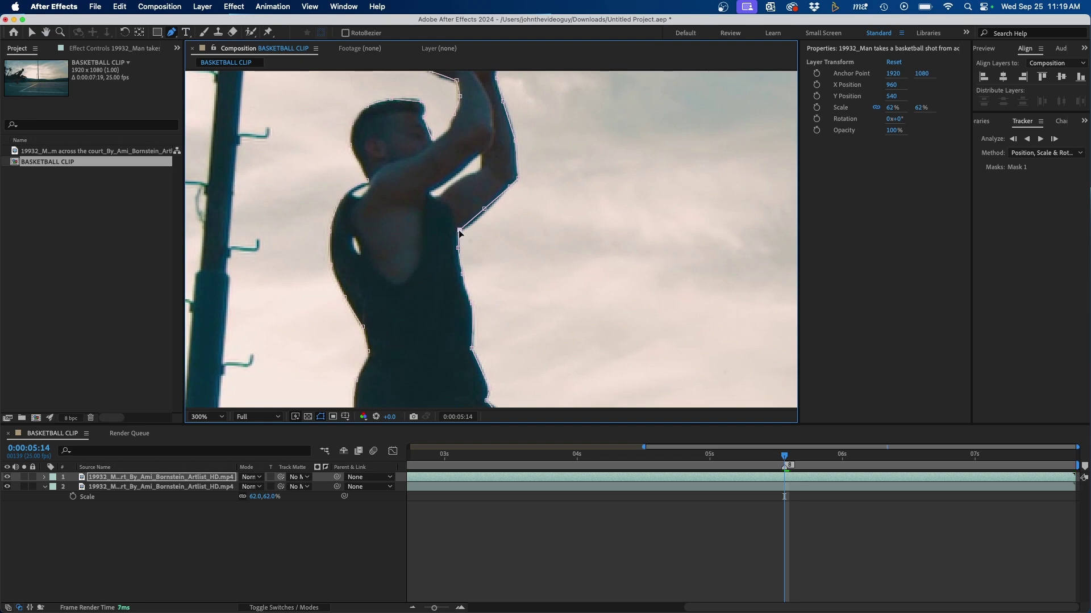
{"action": "left_click", "coordinate": [484, 210]}
{"action": "left_click", "coordinate": [205, 417]}
Set the viewer magnification to Fit to show the whole basketball frame
{"action": "left_click", "coordinate": [218, 227]}
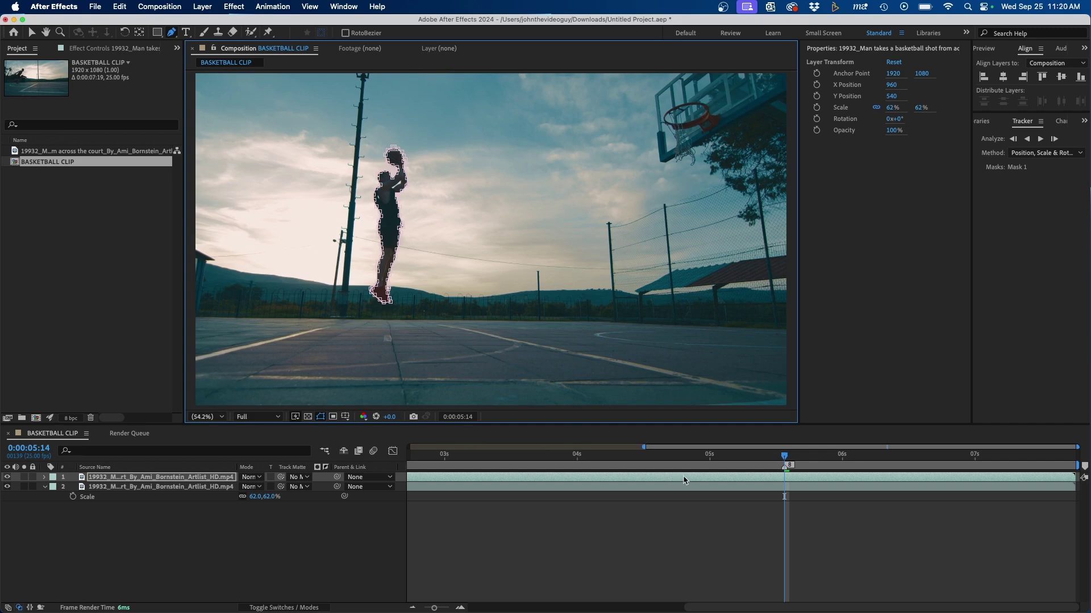
{"action": "right_click", "coordinate": [792, 481]}
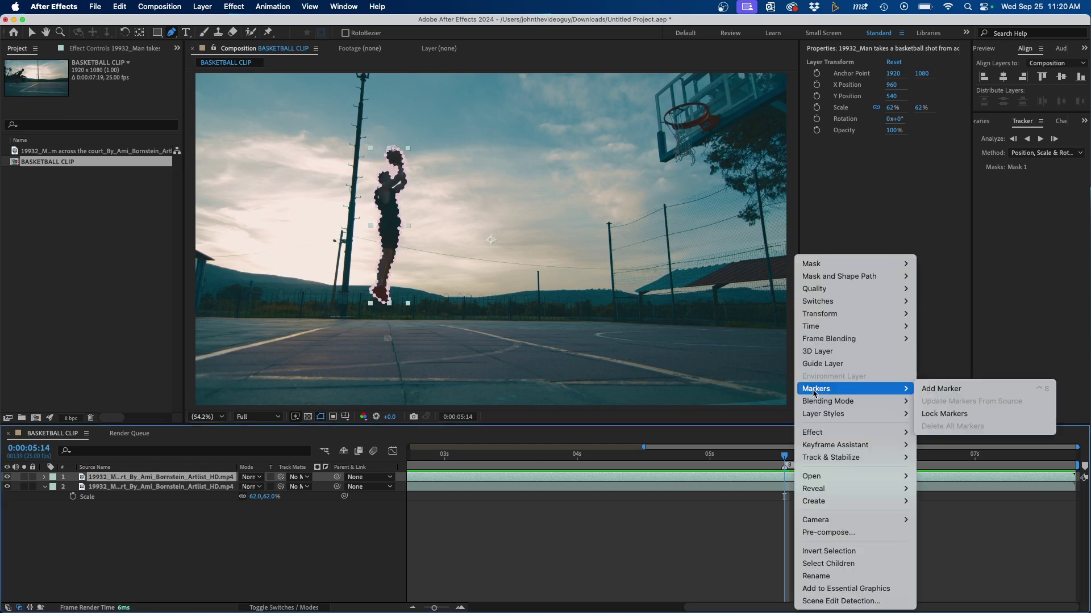
{"action": "mouse_move", "coordinate": [811, 326]}
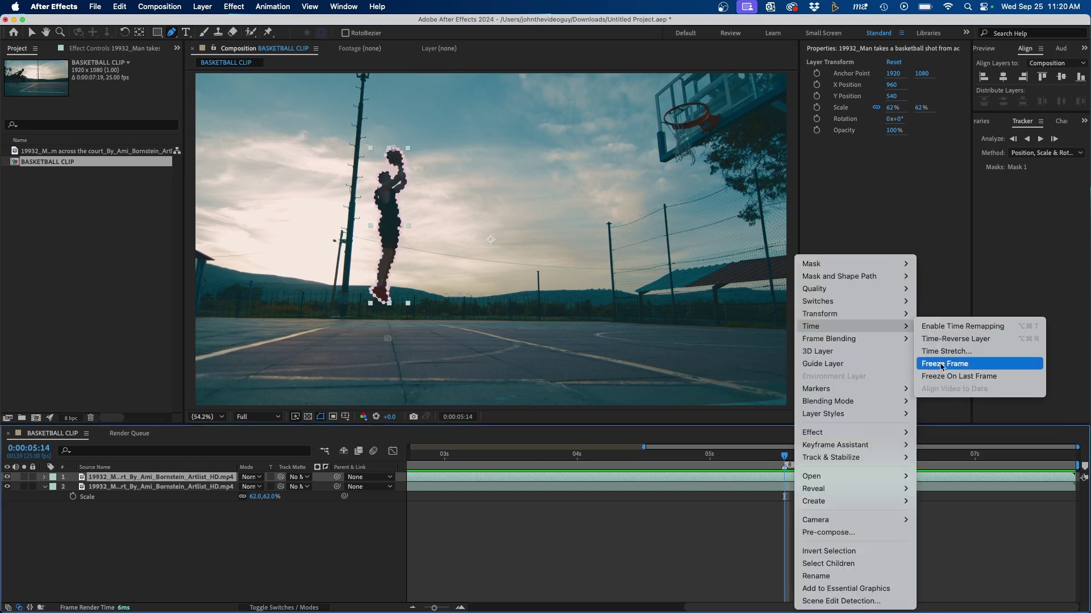
Apply Time > Freeze Frame to the masked player layer, then scrub to check it
{"action": "left_click", "coordinate": [943, 364]}
{"action": "mouse_move", "coordinate": [887, 459]}
{"action": "left_mouse_down"}
{"action": "mouse_move", "coordinate": [562, 454]}
{"action": "mouse_move", "coordinate": [853, 454]}
{"action": "mouse_move", "coordinate": [588, 456]}
{"action": "mouse_move", "coordinate": [770, 484]}
{"action": "mouse_move", "coordinate": [887, 480]}
{"action": "left_mouse_up"}
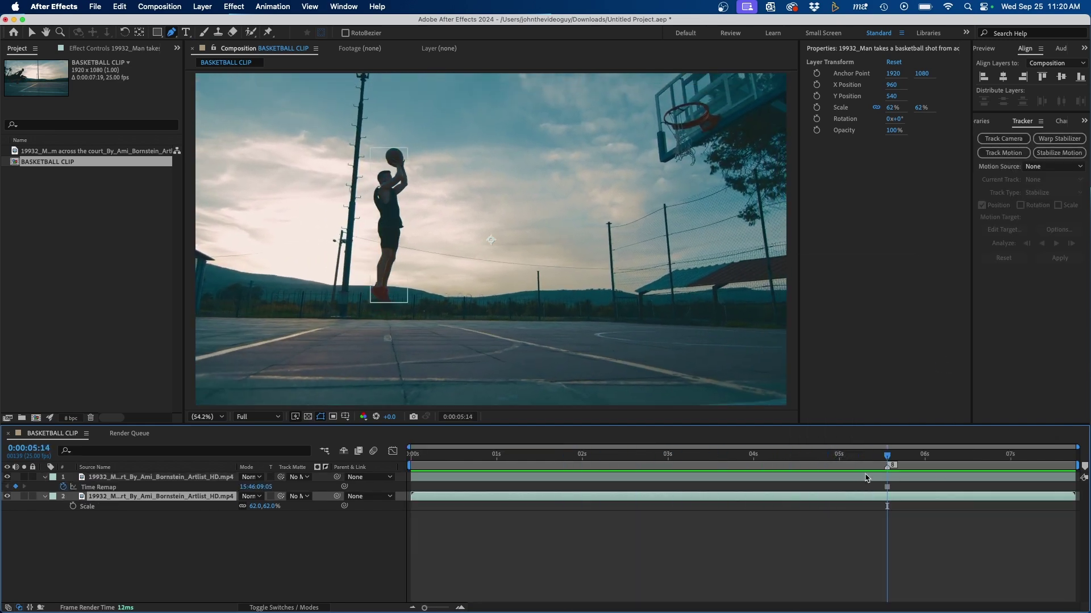
Trim layer 1's out point to 0:00:05:14 with Alt+], then scrub to review
{"action": "left_click", "coordinate": [831, 479]}
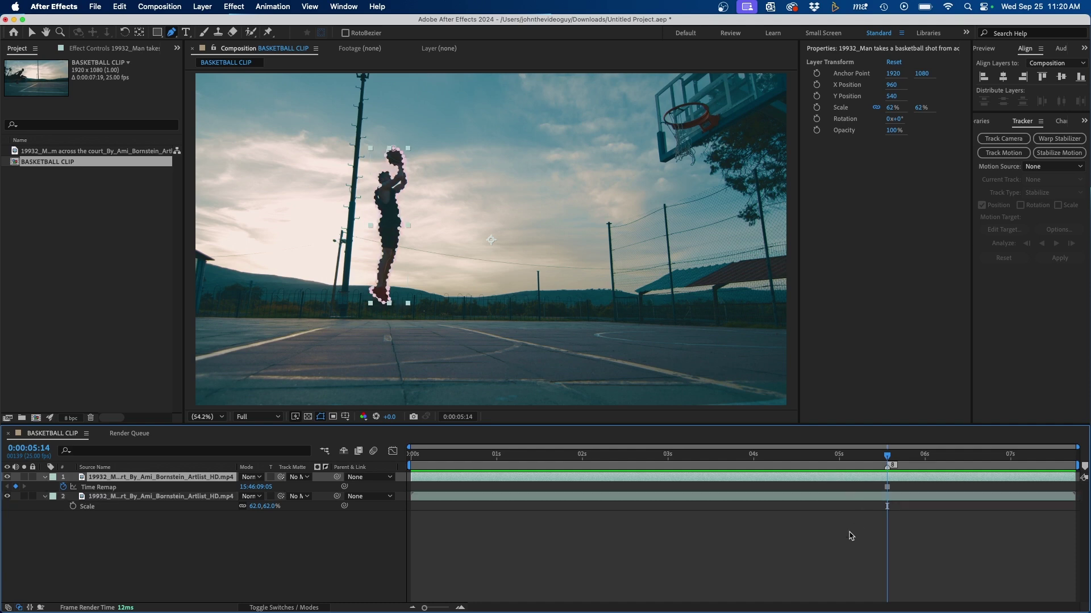
{"action": "key", "text": "alt+bracketright"}
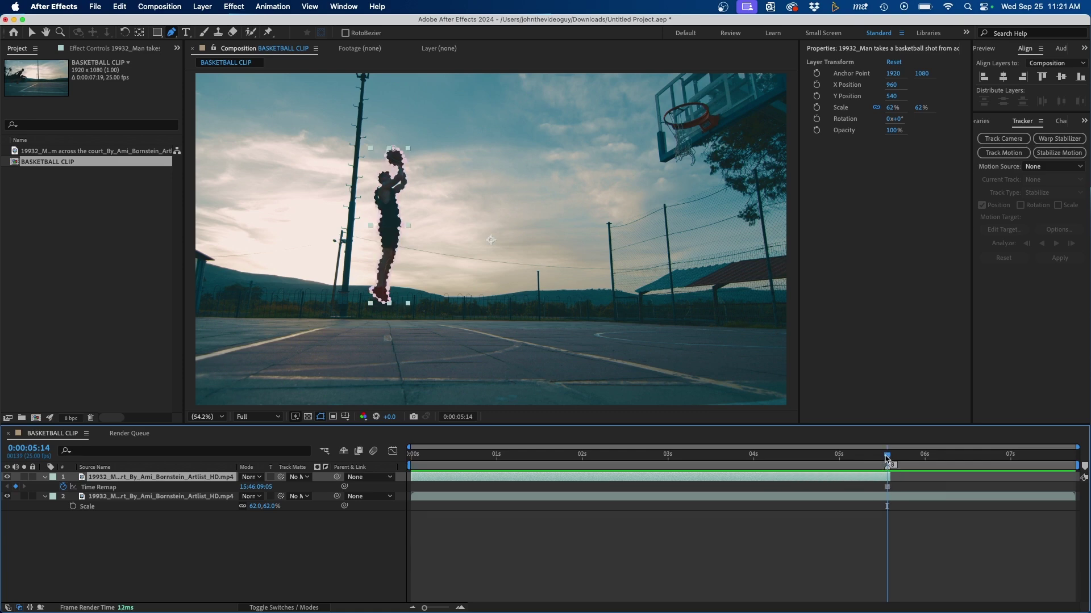
{"action": "mouse_move", "coordinate": [886, 460]}
{"action": "left_mouse_down"}
{"action": "mouse_move", "coordinate": [1030, 440]}
{"action": "mouse_move", "coordinate": [877, 461]}
{"action": "left_mouse_up"}
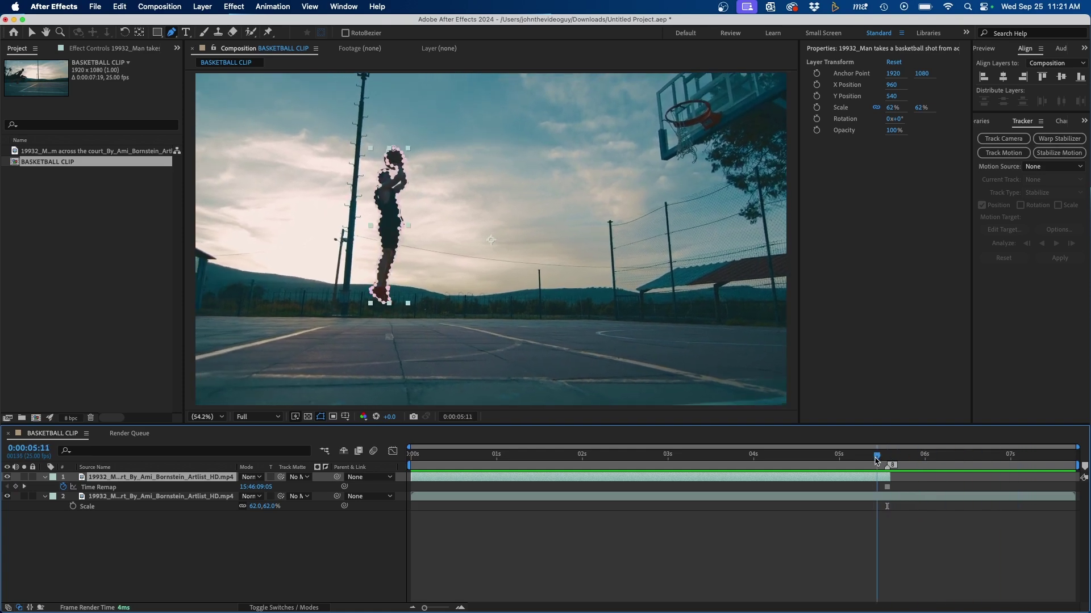
{"action": "mouse_move", "coordinate": [876, 461]}
{"action": "left_mouse_down"}
{"action": "mouse_move", "coordinate": [534, 534]}
{"action": "mouse_move", "coordinate": [852, 468]}
{"action": "mouse_move", "coordinate": [926, 473]}
{"action": "mouse_move", "coordinate": [829, 460]}
{"action": "left_mouse_up"}
{"action": "left_click", "coordinate": [892, 540]}
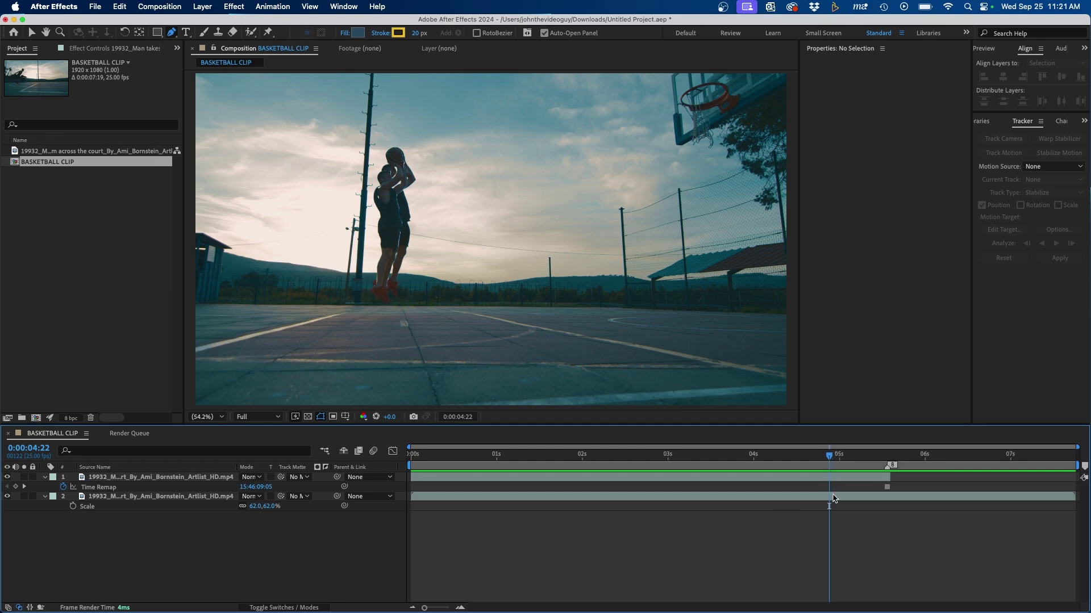
{"action": "left_click_drag", "start_coordinate": [827, 456], "coordinate": [613, 456]}
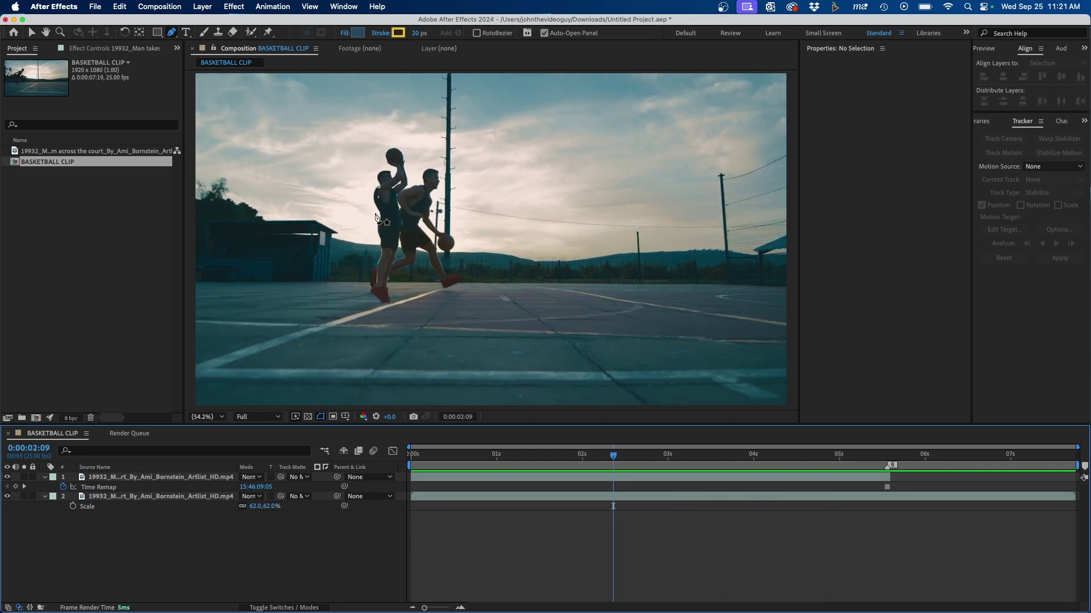
{"action": "mouse_move", "coordinate": [613, 459]}
{"action": "left_mouse_down"}
{"action": "mouse_move", "coordinate": [961, 458]}
{"action": "mouse_move", "coordinate": [886, 458]}
{"action": "left_mouse_up"}
Create Null 1 via Layer > New > Null Object and select the original clip layer
{"action": "left_click", "coordinate": [866, 479]}
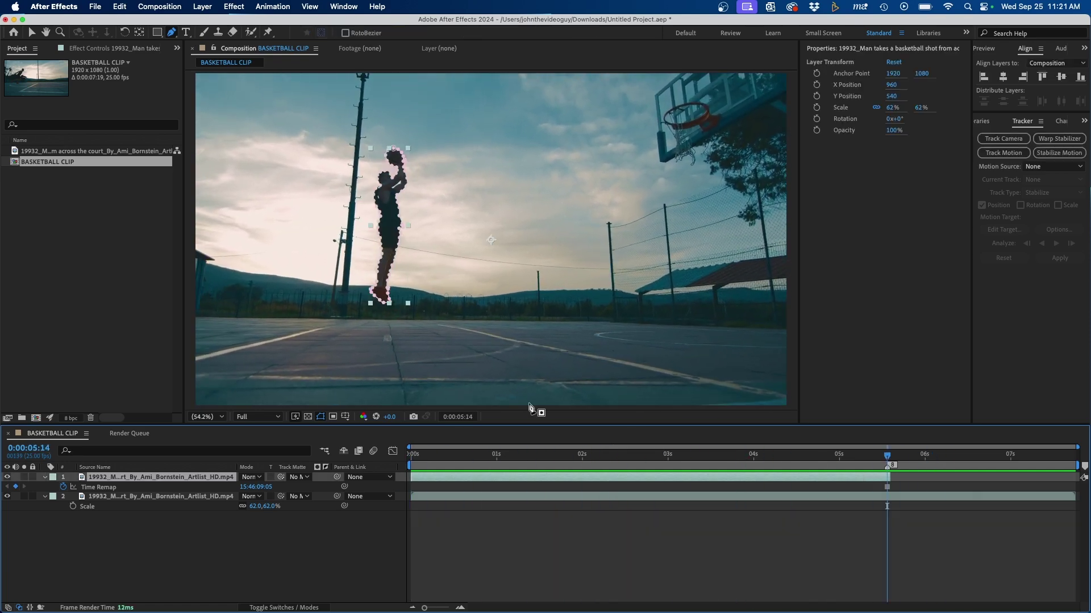
{"action": "left_click", "coordinate": [868, 497]}
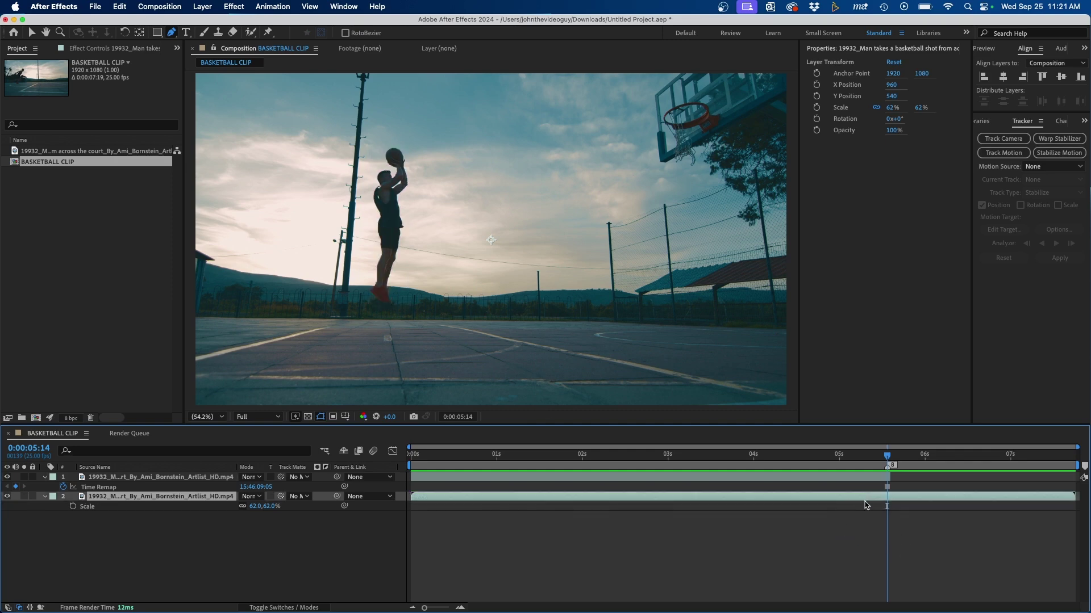
{"action": "left_click", "coordinate": [204, 7]}
{"action": "mouse_move", "coordinate": [201, 23]}
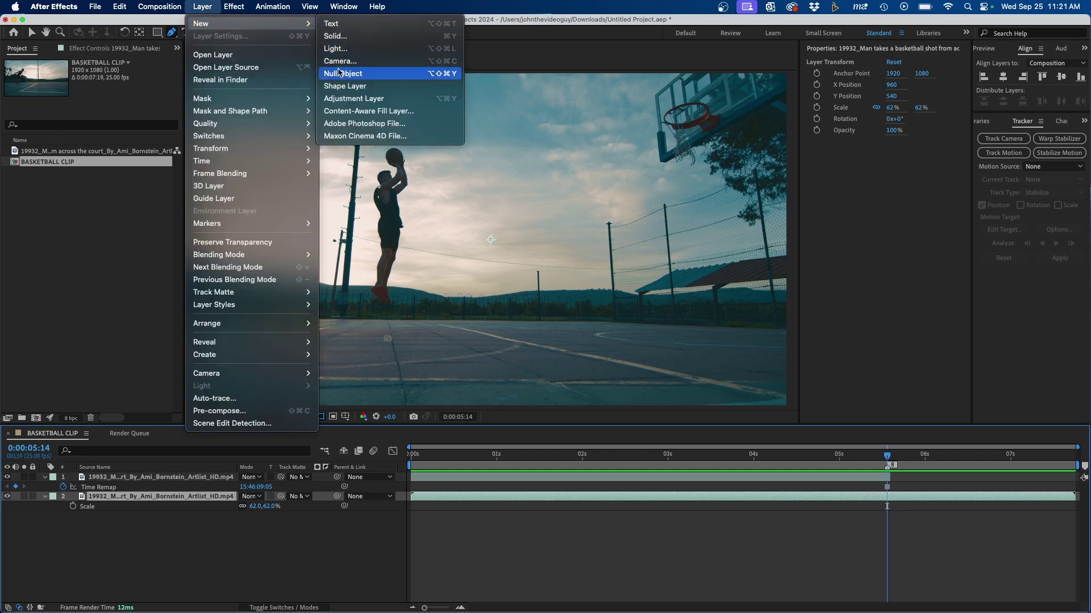
{"action": "left_click", "coordinate": [340, 73]}
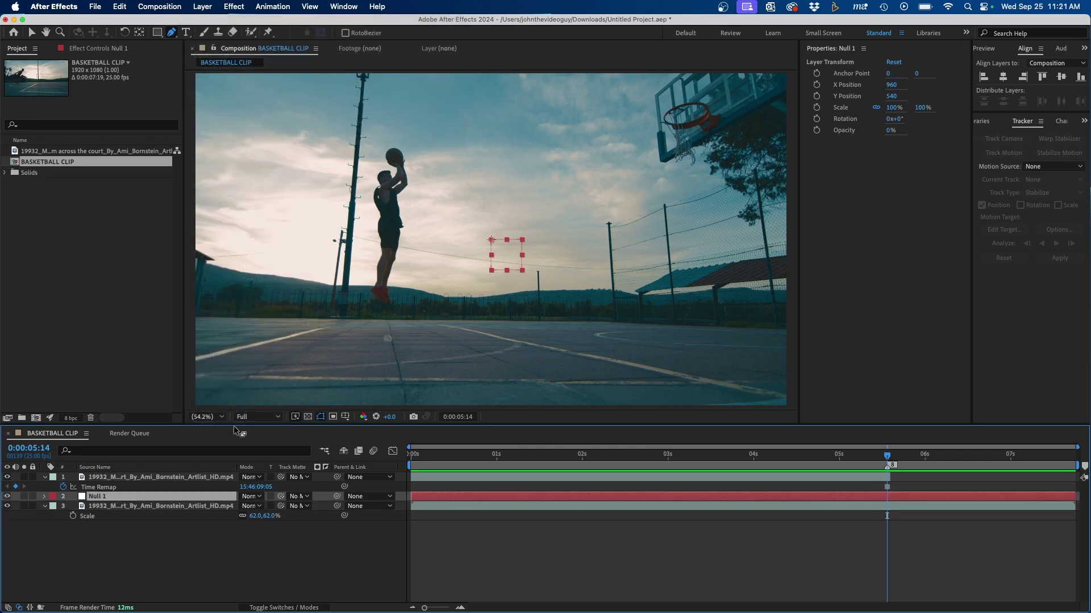
{"action": "left_click", "coordinate": [143, 508]}
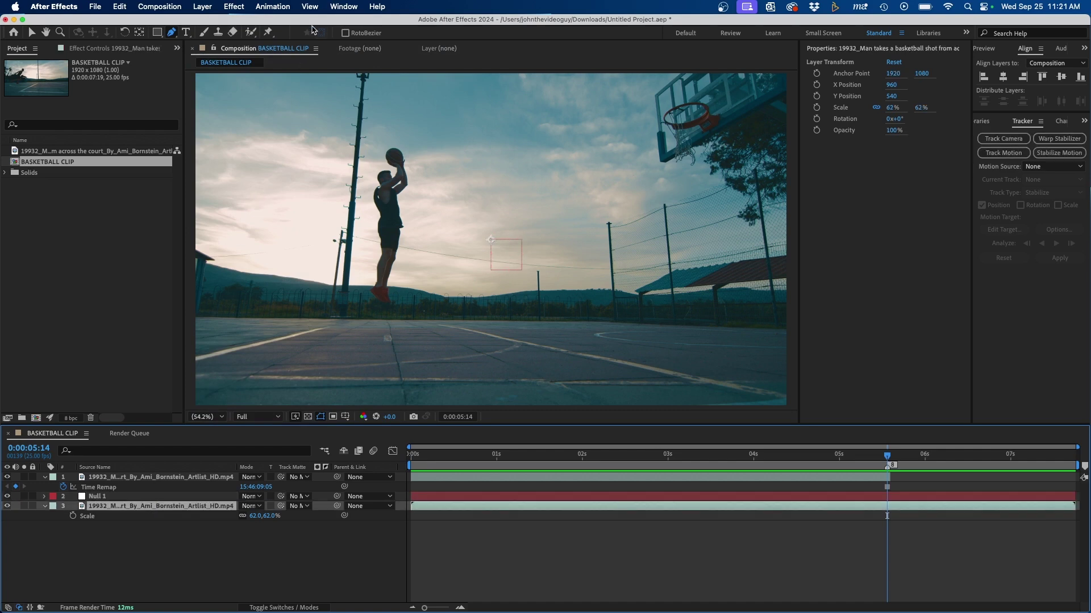
{"action": "left_click", "coordinate": [343, 7]}
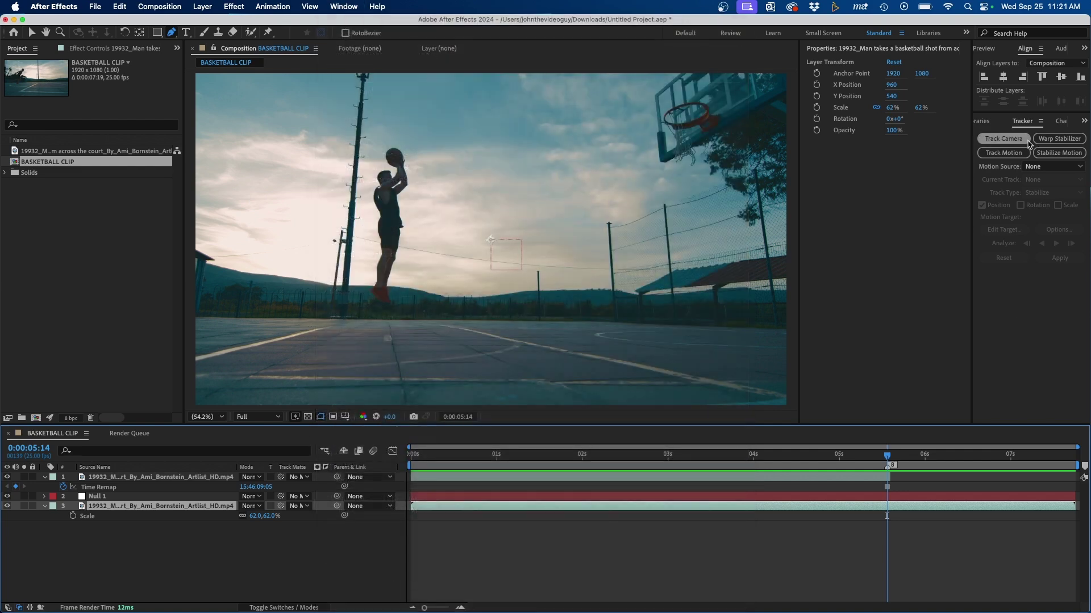
Start Track Motion, enlarge Track Point 1's feature region and move it onto the court floor
{"action": "left_click", "coordinate": [1002, 155]}
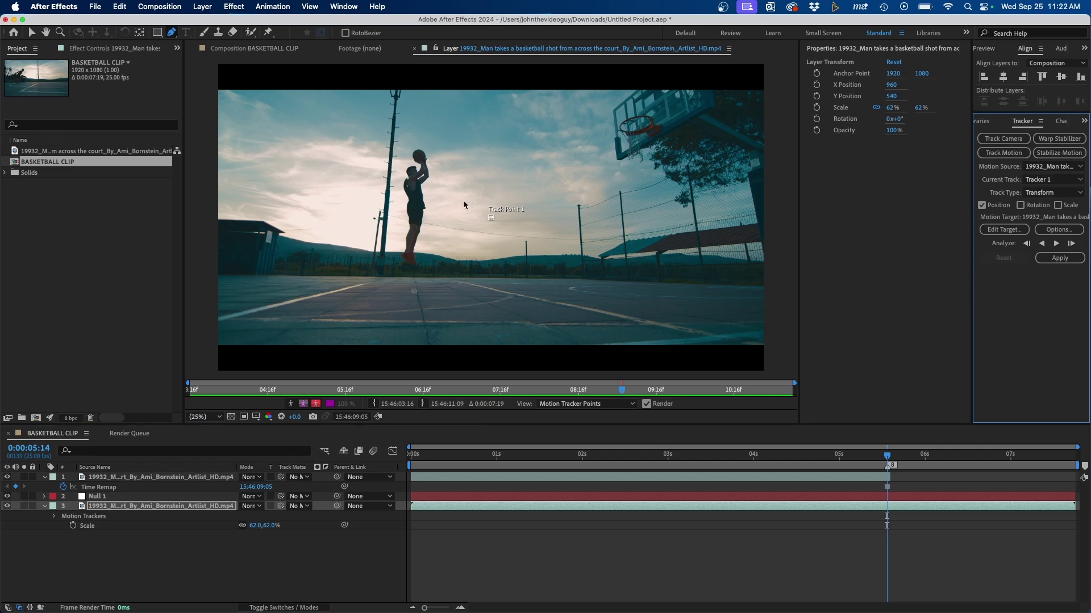
{"action": "left_click", "coordinate": [494, 218]}
{"action": "left_click_drag", "start_coordinate": [493, 222], "coordinate": [500, 229]}
{"action": "left_click_drag", "start_coordinate": [496, 220], "coordinate": [518, 297]}
{"action": "left_click", "coordinate": [522, 294]}
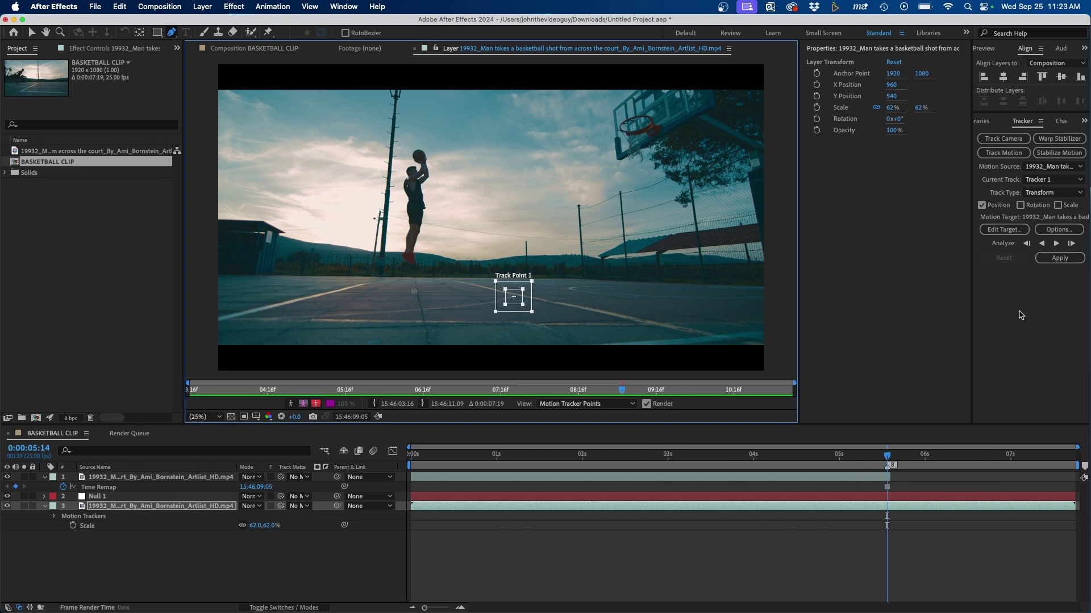
Analyze Track Point 1 backward to the start of the clip
{"action": "left_click", "coordinate": [1041, 244]}
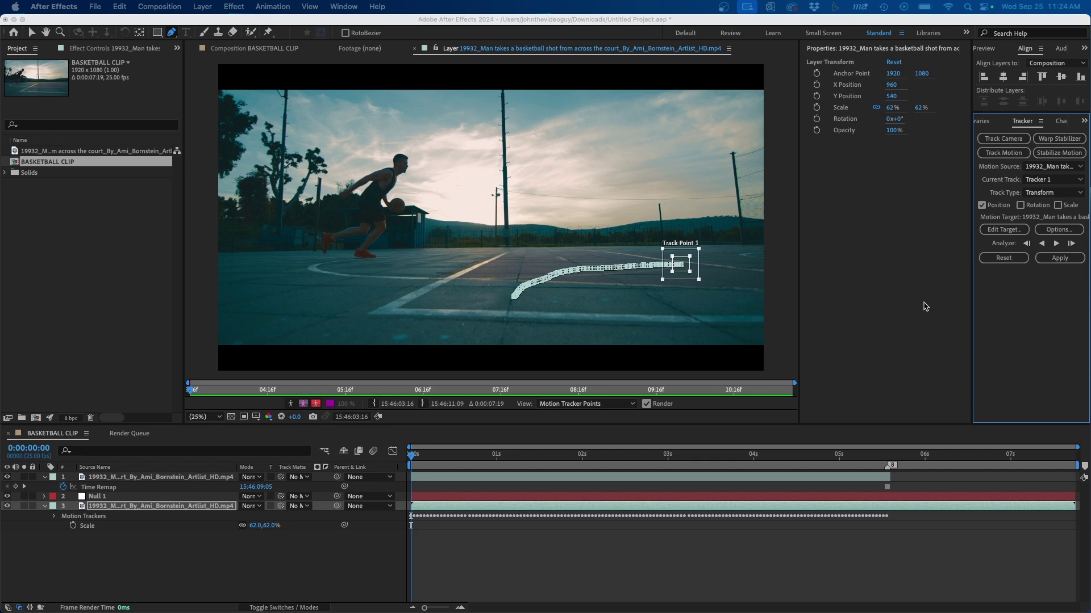
Set layer 2, Null 1, as the tracker's motion target
{"action": "left_click", "coordinate": [1003, 230]}
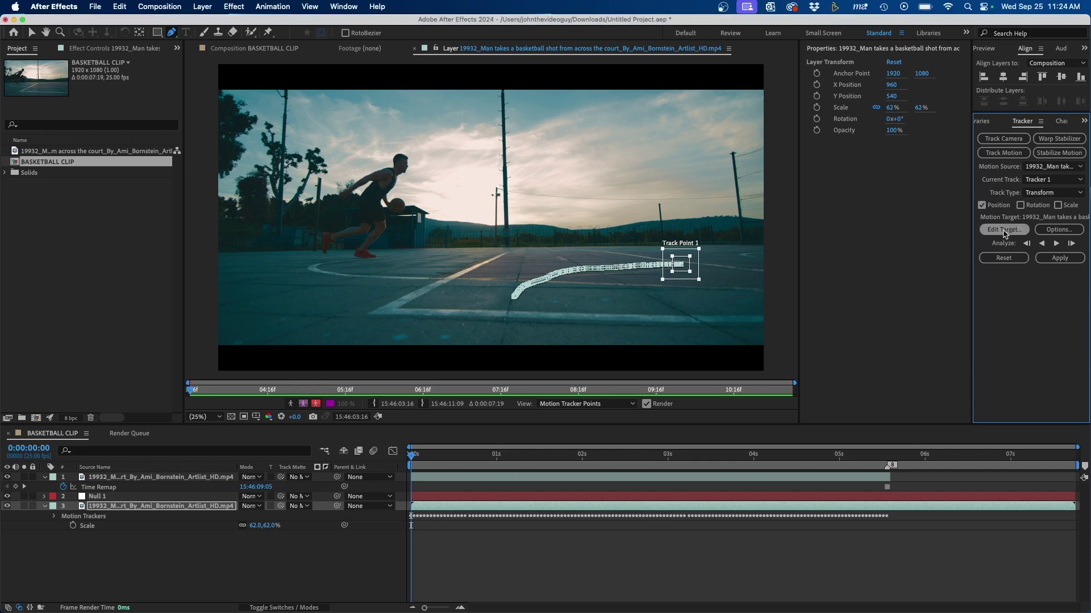
{"action": "left_click", "coordinate": [386, 305]}
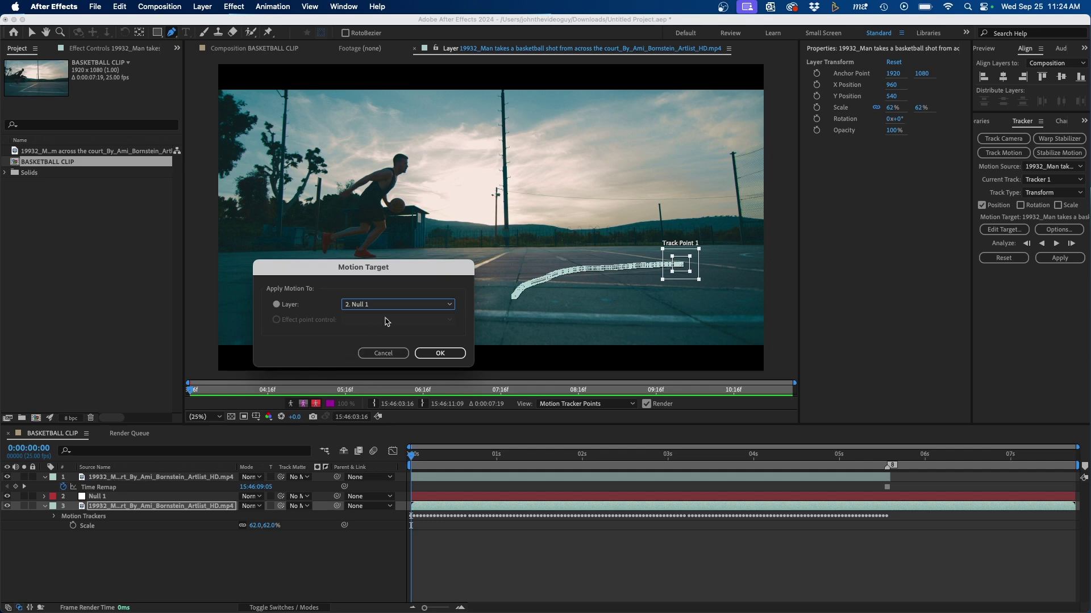
{"action": "left_click", "coordinate": [440, 353]}
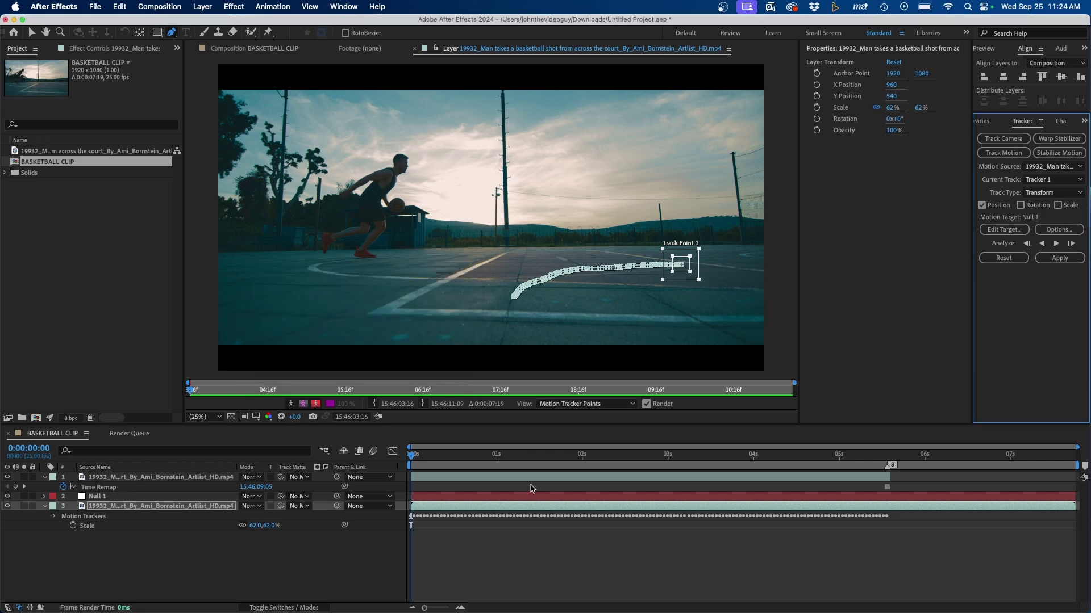
Apply the court track in X and Y, then reveal Null 1's Position keyframes
{"action": "left_click", "coordinate": [1060, 260]}
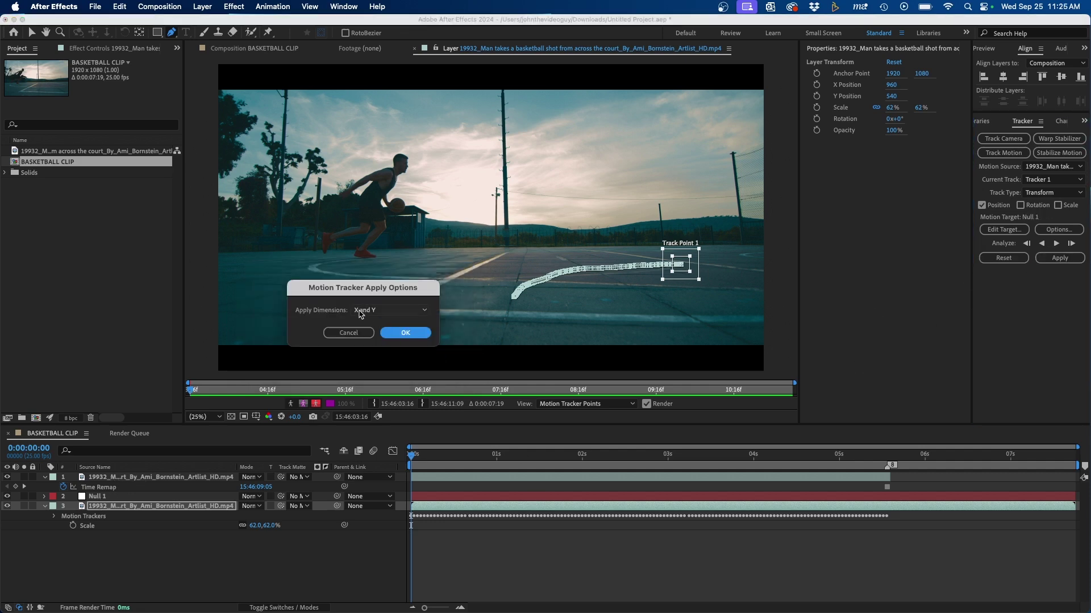
{"action": "left_click", "coordinate": [398, 333]}
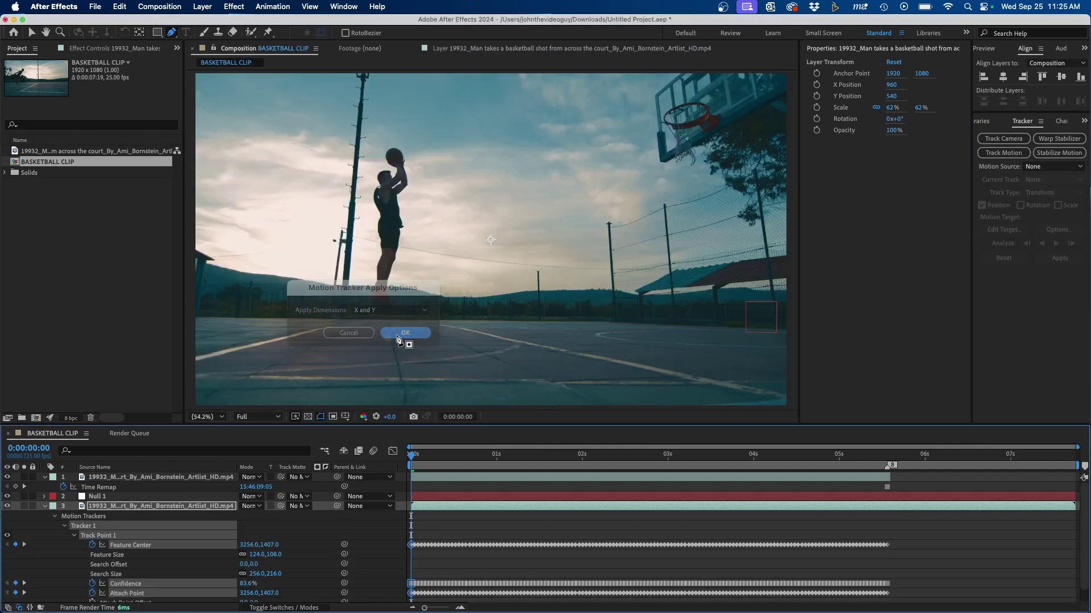
{"action": "left_click", "coordinate": [469, 497]}
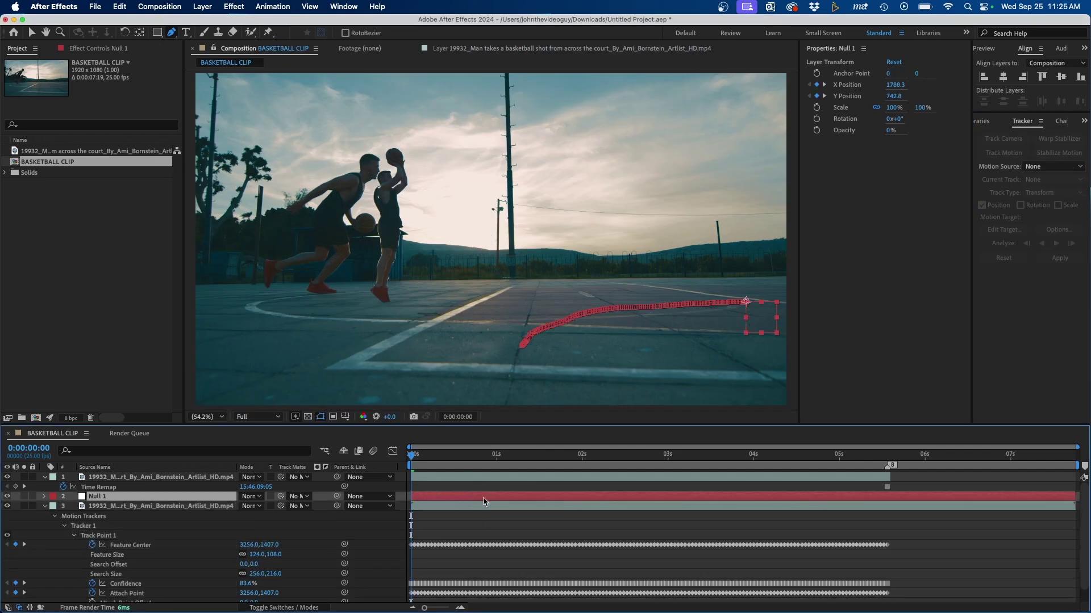
{"action": "key", "text": "u"}
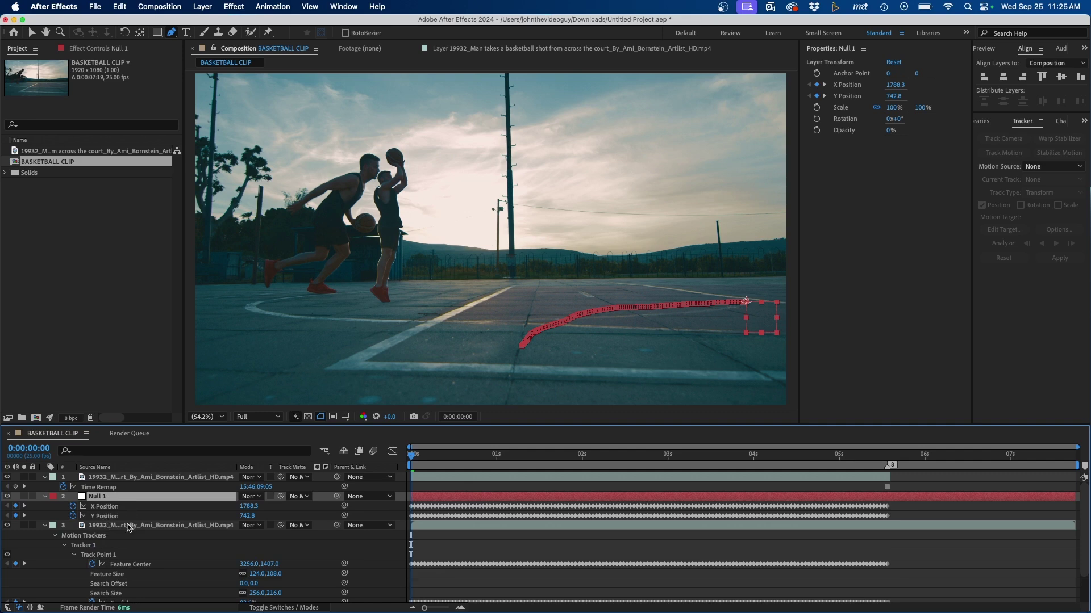
Check a later frame, then pick-whip the frozen player layer's Parent onto Null 1
{"action": "mouse_move", "coordinate": [421, 456]}
{"action": "left_mouse_down"}
{"action": "mouse_move", "coordinate": [708, 434]}
{"action": "mouse_move", "coordinate": [586, 466]}
{"action": "mouse_move", "coordinate": [889, 462]}
{"action": "left_mouse_up"}
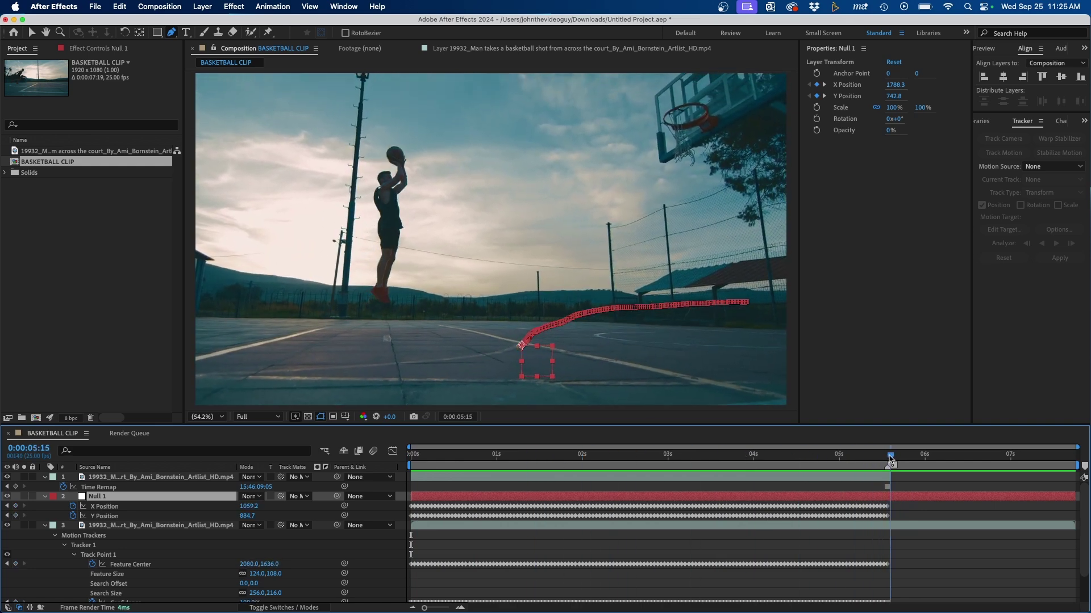
{"action": "left_click", "coordinate": [851, 475]}
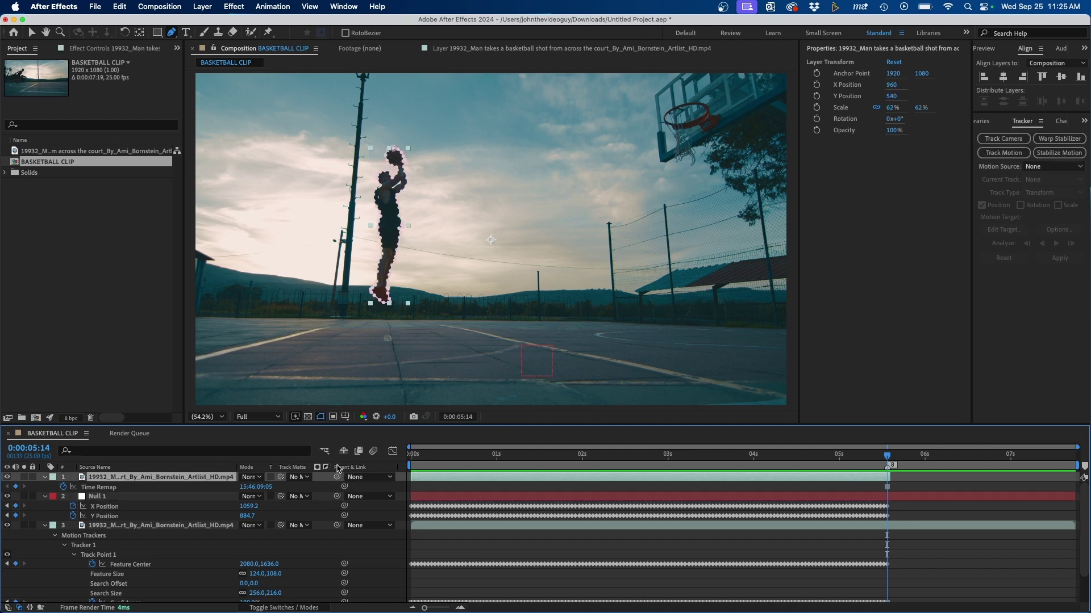
{"action": "left_click_drag", "start_coordinate": [338, 478], "coordinate": [107, 499]}
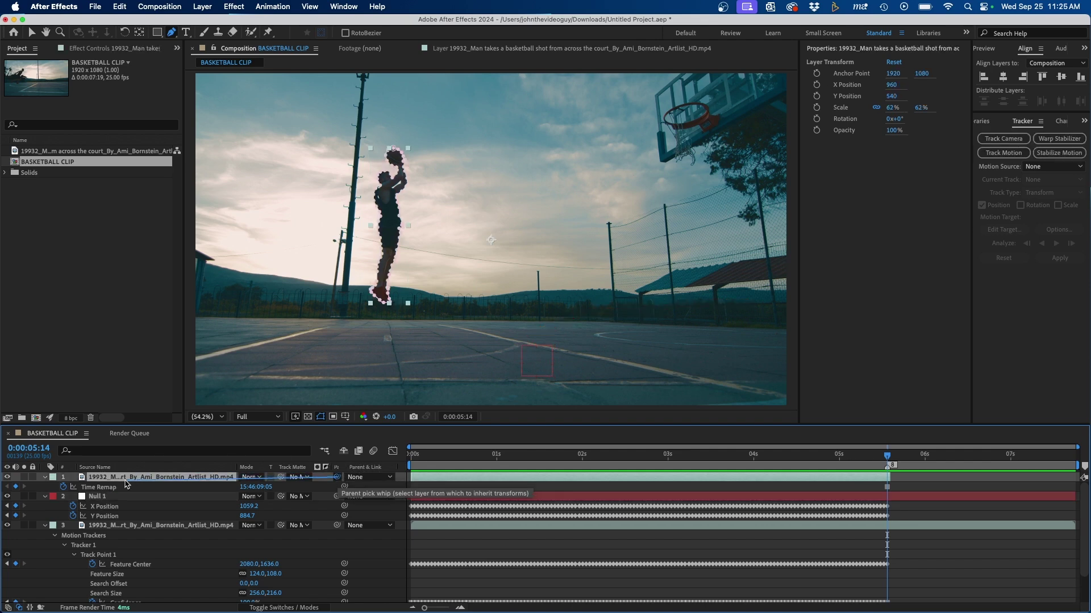
{"action": "key", "text": "F2"}
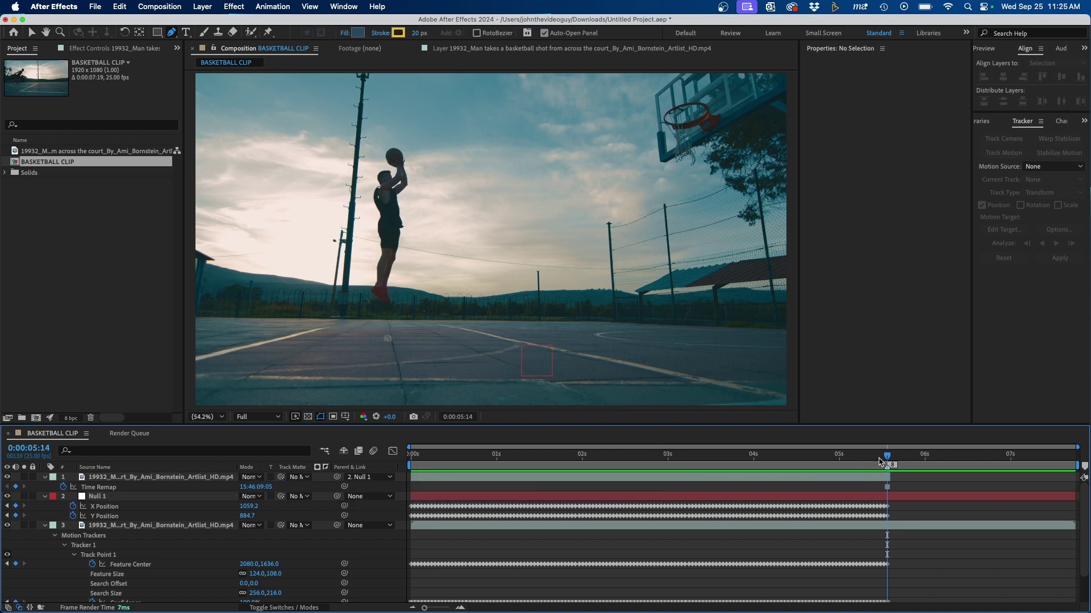
Preview playback from the first frame and reselect the frozen player layer
{"action": "left_click_drag", "start_coordinate": [888, 456], "coordinate": [535, 485]}
{"action": "key", "text": "Home"}
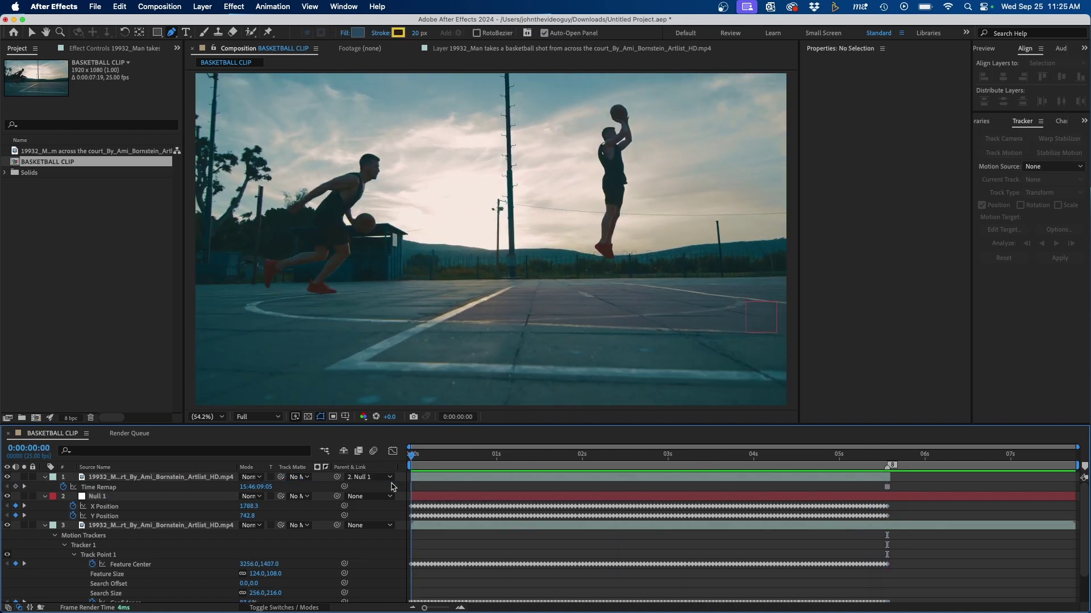
{"action": "key", "text": "space"}
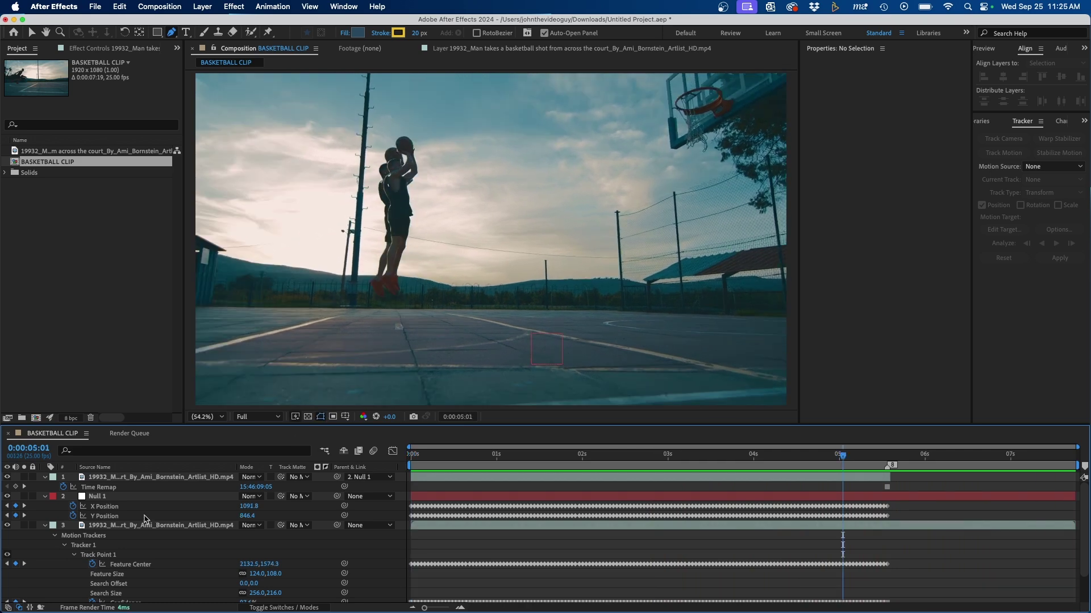
{"action": "left_click", "coordinate": [130, 481]}
Show layer 1's mask properties with MM and set Mask Expansion to -2 px
{"action": "key", "text": "m"}
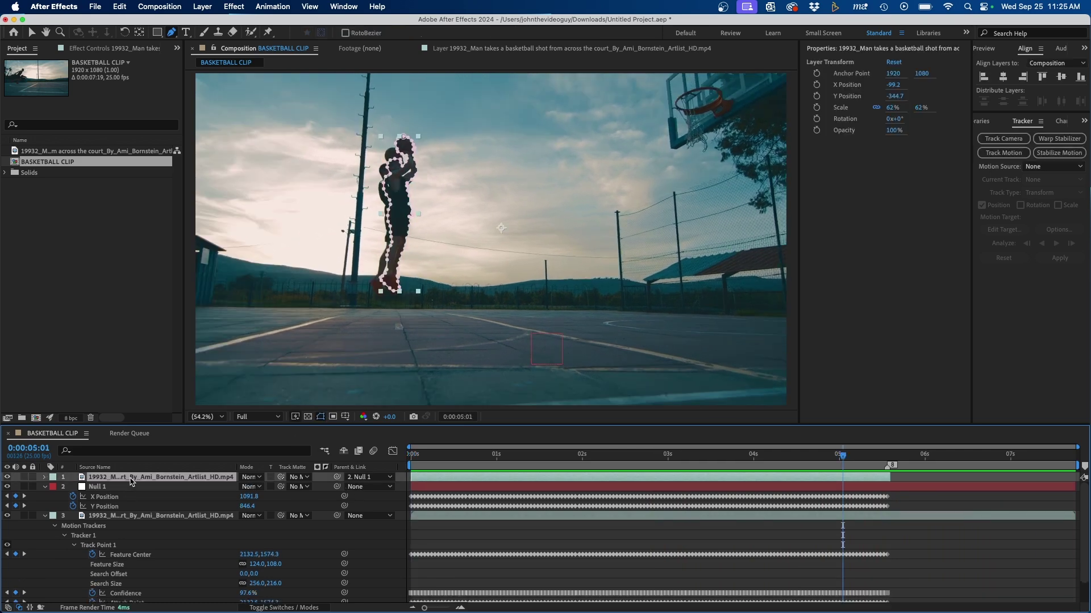
{"action": "key", "text": "m"}
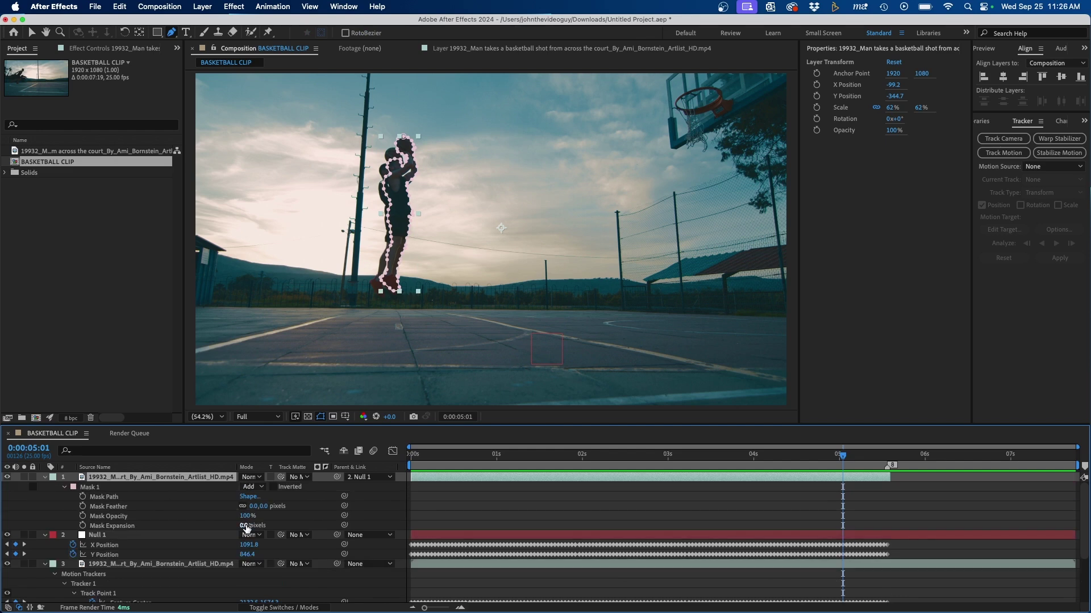
{"action": "left_click", "coordinate": [245, 526]}
{"action": "type", "text": "-2"}
{"action": "key", "text": "Return"}
{"action": "left_click", "coordinate": [980, 503]}
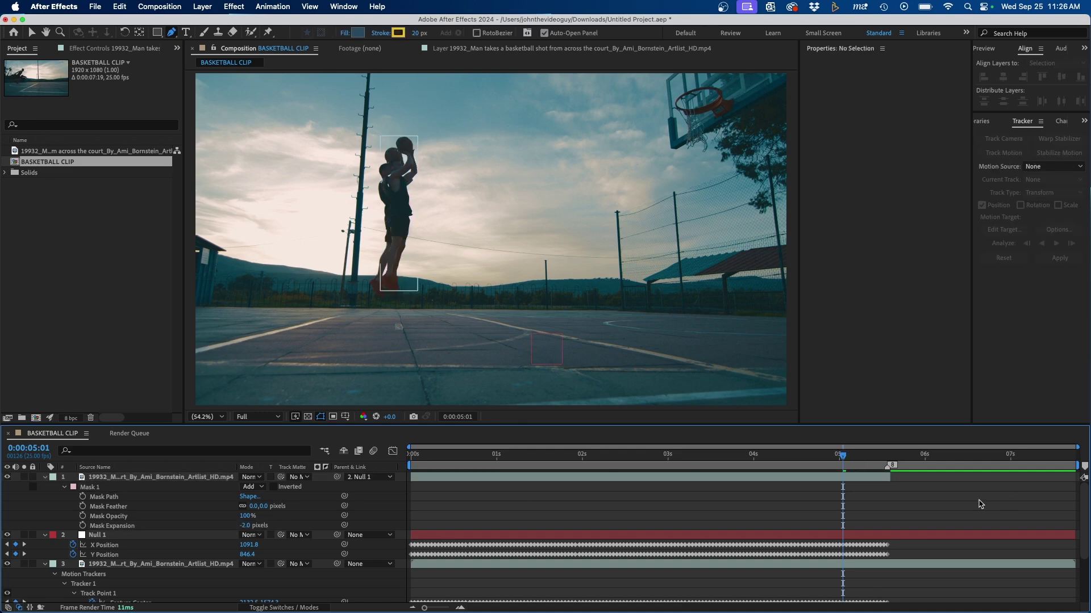
Set Mask Feather to 3 px and tighten Mask Expansion to -3 px
{"action": "left_click", "coordinate": [255, 506]}
{"action": "type", "text": "3"}
{"action": "key", "text": "Return"}
{"action": "left_click", "coordinate": [911, 508]}
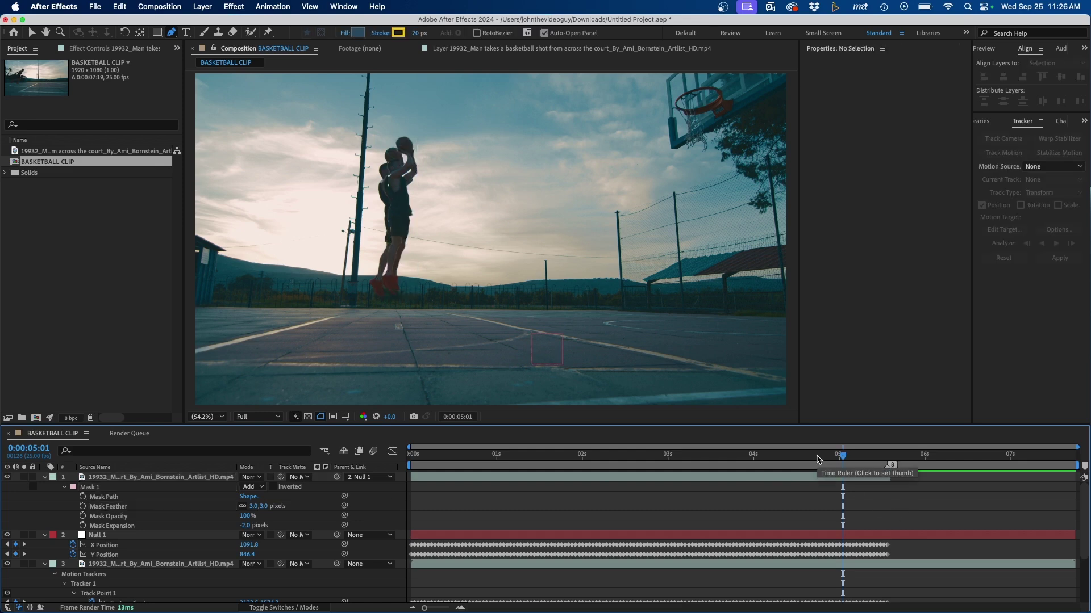
{"action": "left_click_drag", "start_coordinate": [245, 526], "coordinate": [241, 525]}
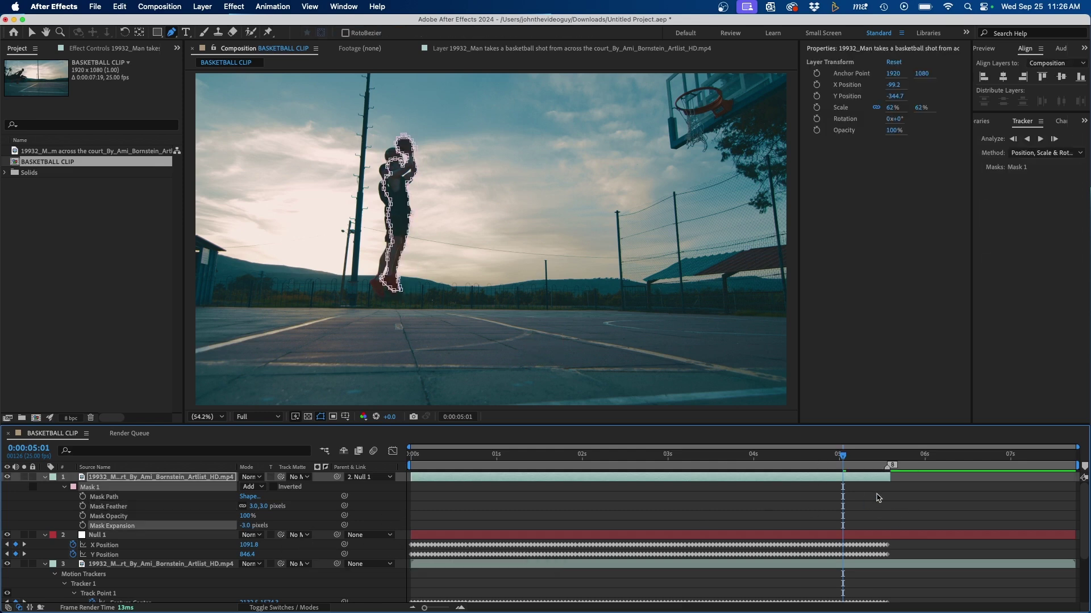
{"action": "left_click", "coordinate": [914, 500]}
{"action": "key", "text": "space"}
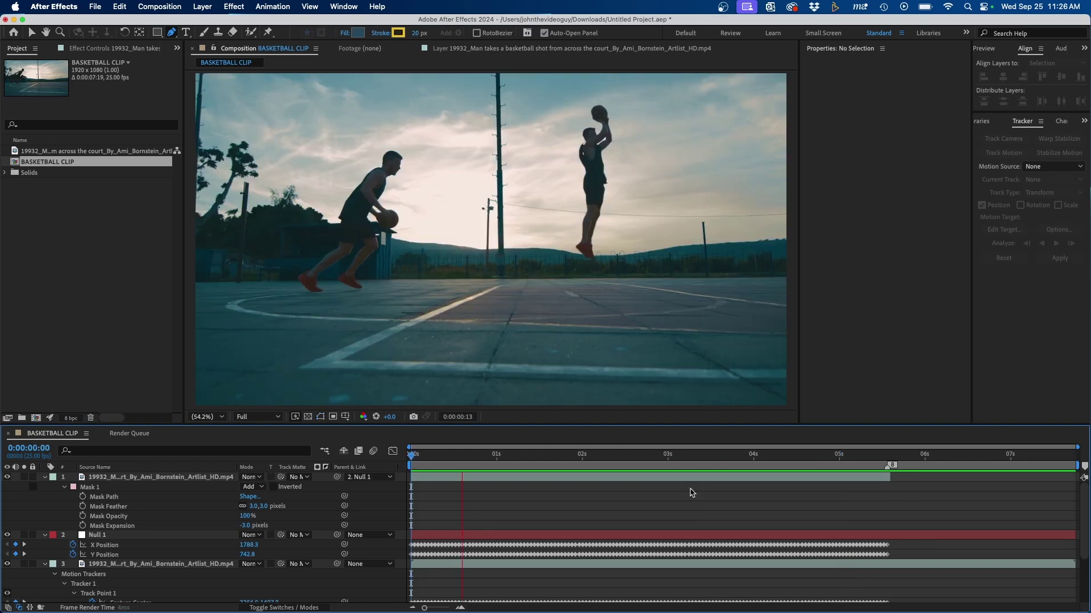